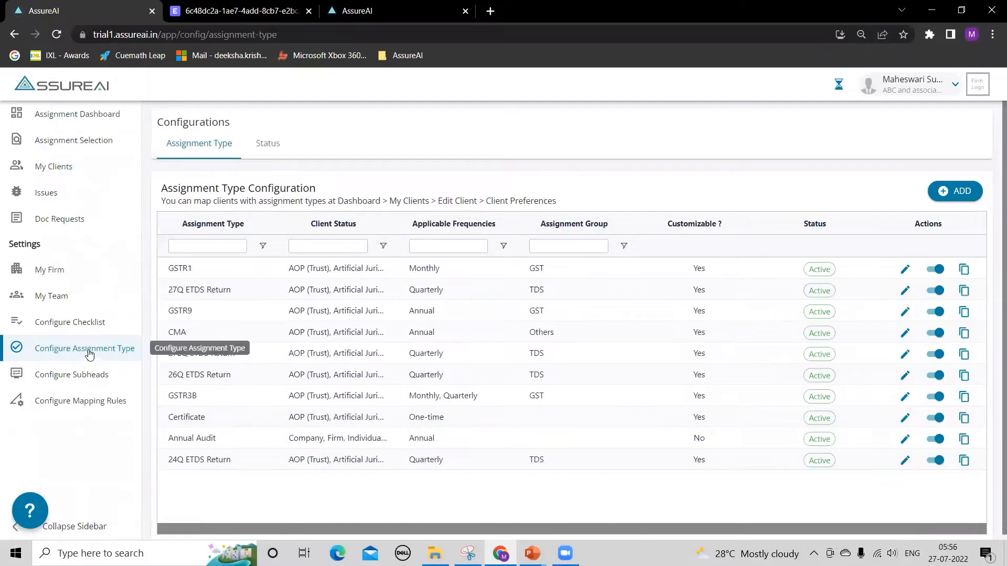
# Start a new assignment type named "IT Return filing" with Annual as its applicable frequency.
pyautogui.click(14, 526)
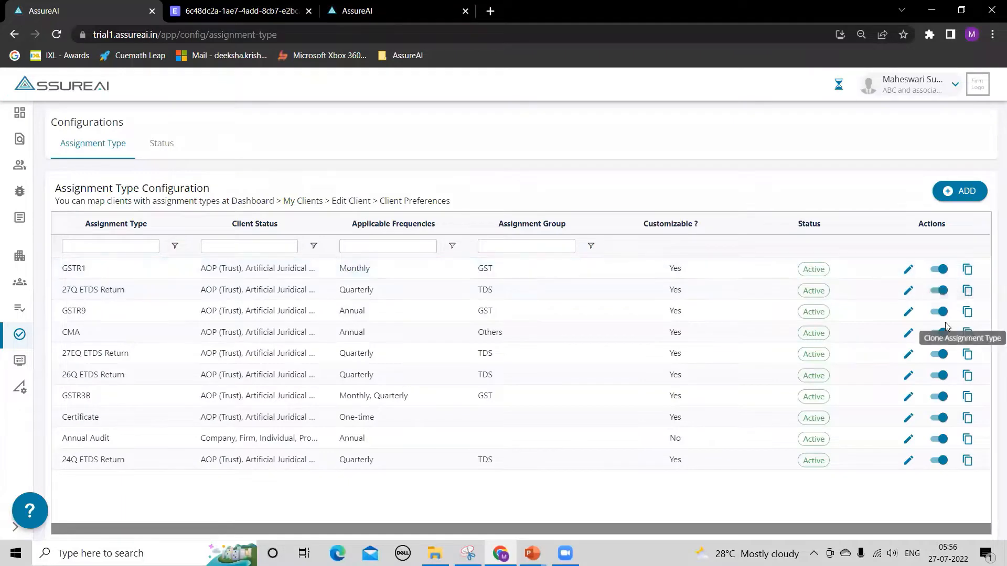
pyautogui.click(953, 193)
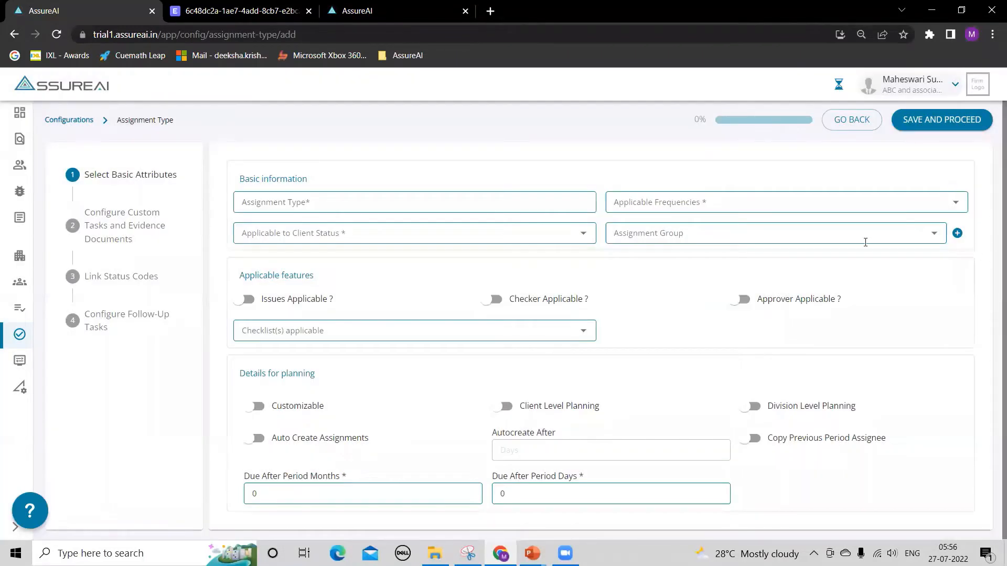
pyautogui.click(393, 202)
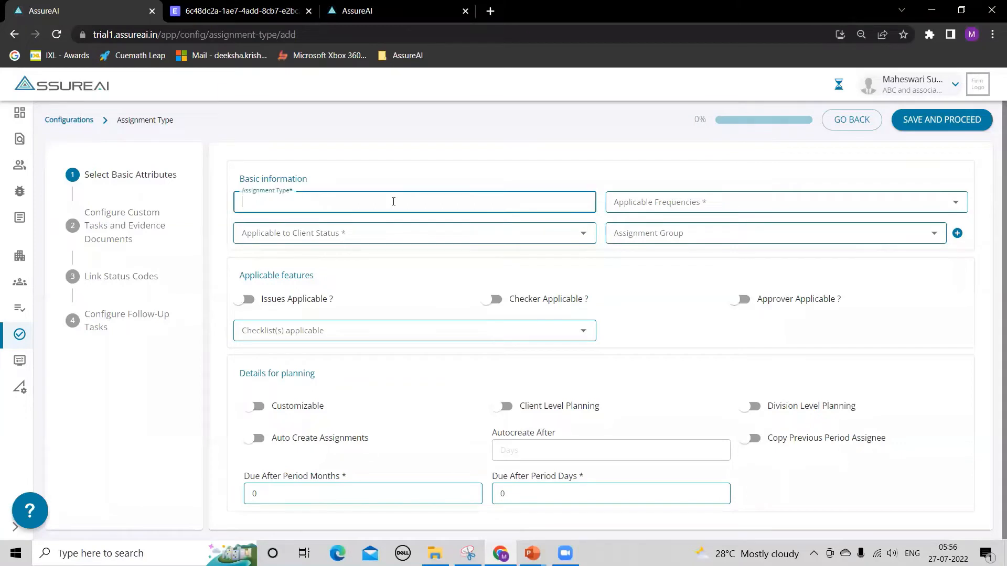
pyautogui.write('IT Return filing')
pyautogui.click(747, 205)
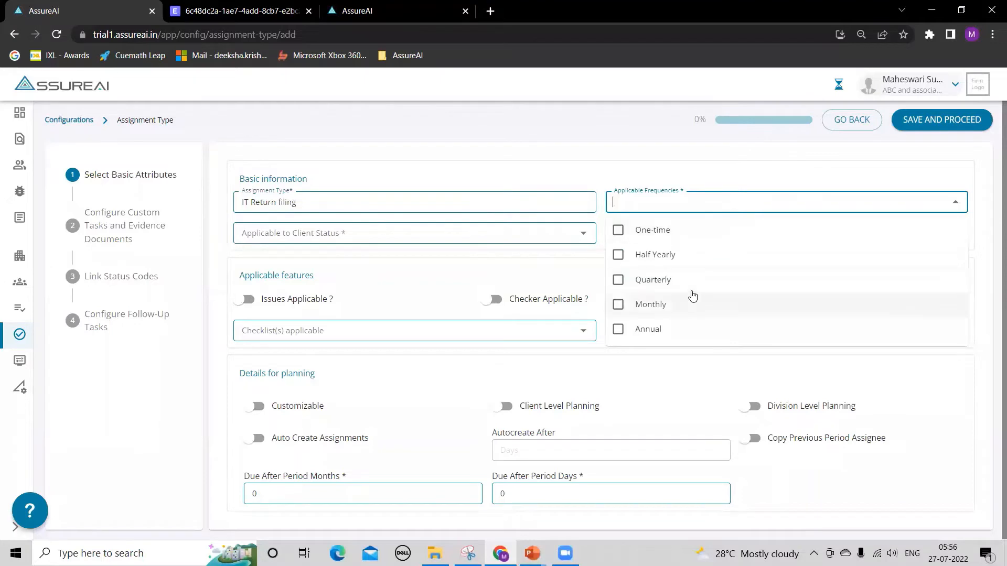
pyautogui.click(616, 330)
pyautogui.click(726, 345)
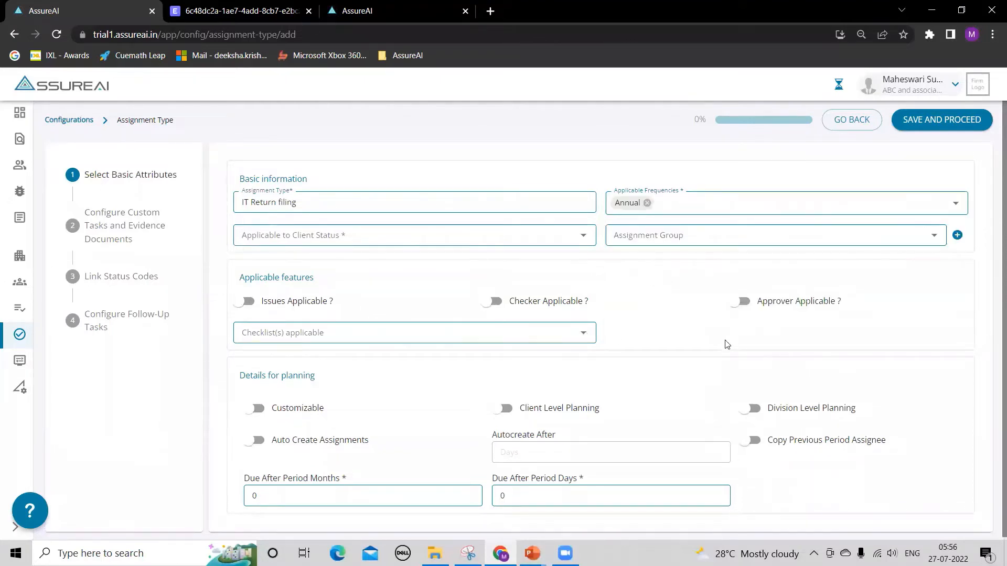
# Make the assignment type applicable to the Individual and HUF (Hindu Undivided Family) client statuses.
pyautogui.click(553, 237)
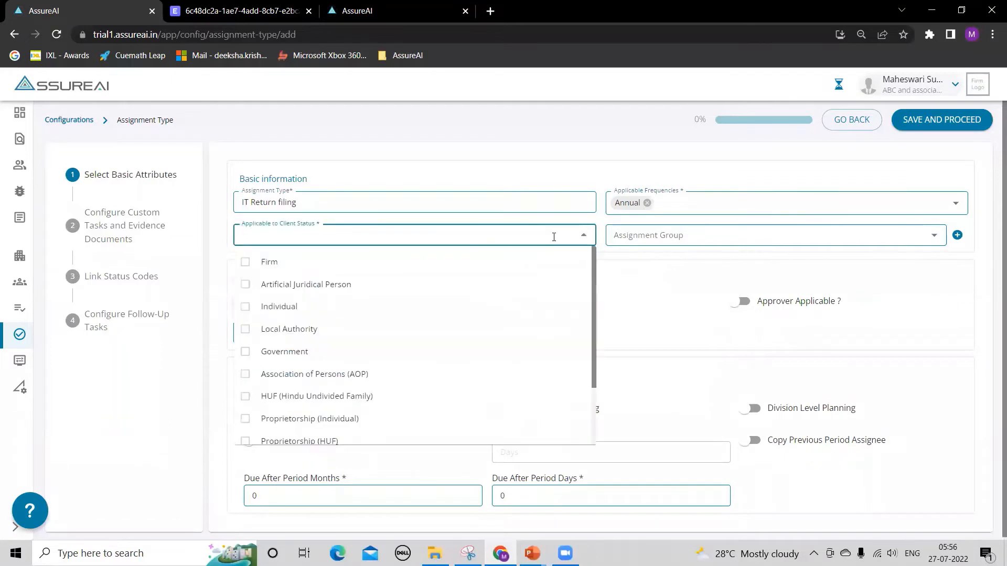
pyautogui.click(265, 310)
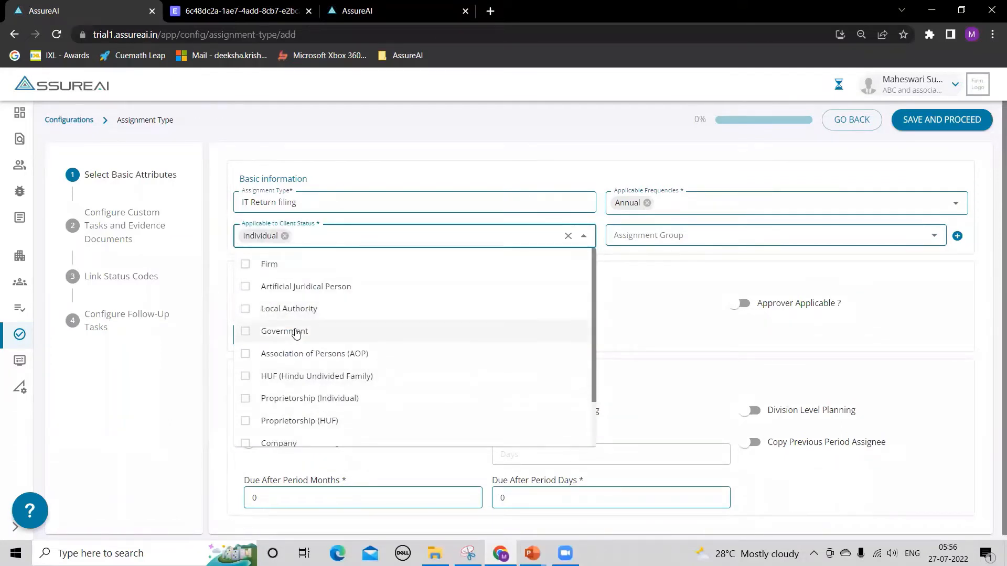
pyautogui.click(337, 377)
pyautogui.click(691, 336)
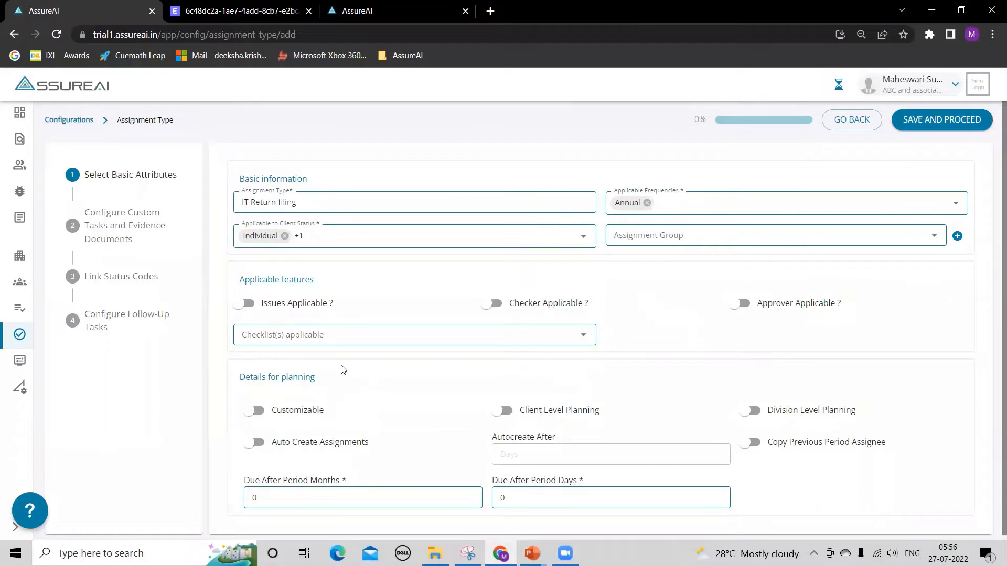
# Enable issues, checker and approver as applicable features of the assignment type.
pyautogui.click(249, 305)
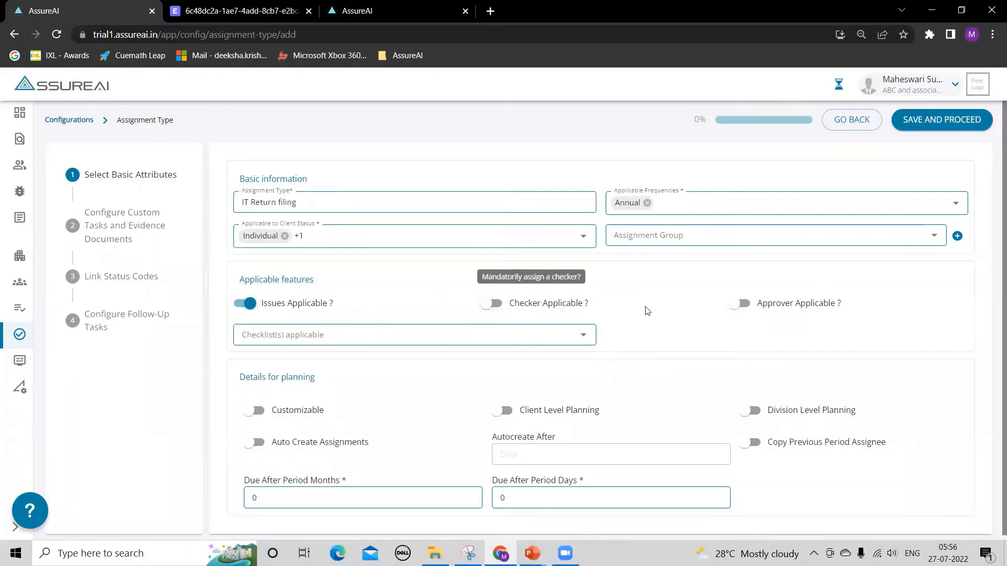
pyautogui.click(500, 305)
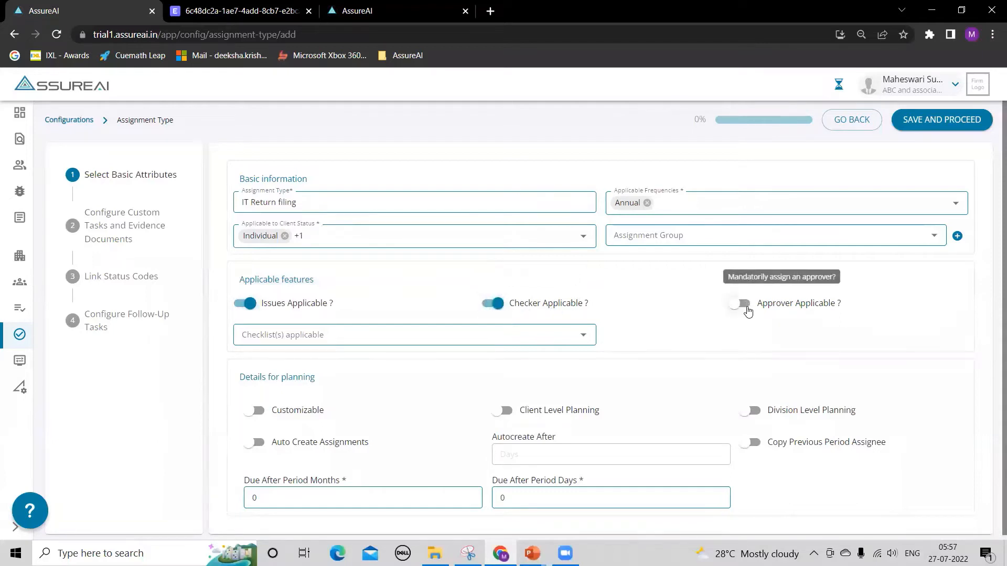
pyautogui.click(747, 309)
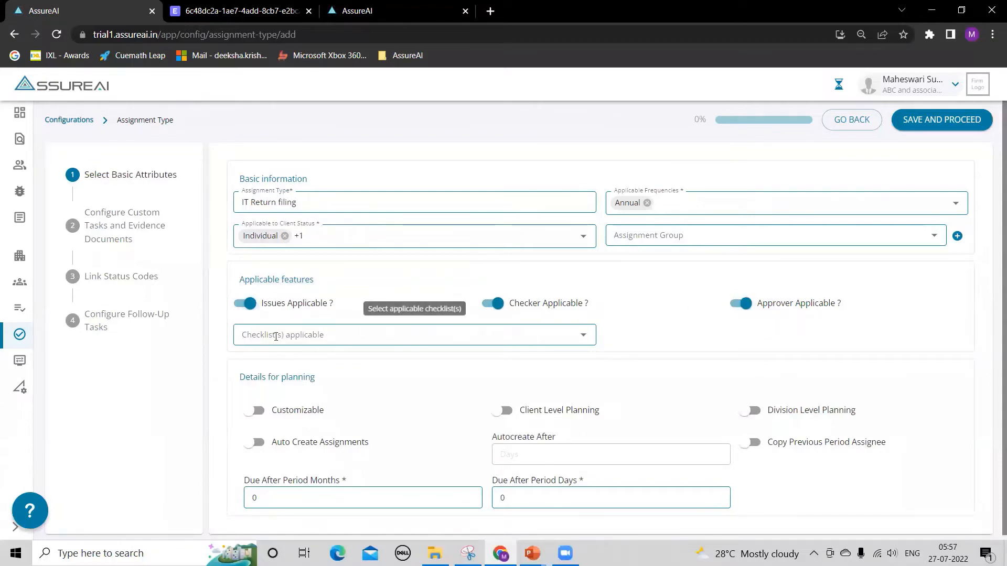
# Make the assignment type customizable and enable client level planning in the planning details.
pyautogui.scroll(-1, 608, 276)
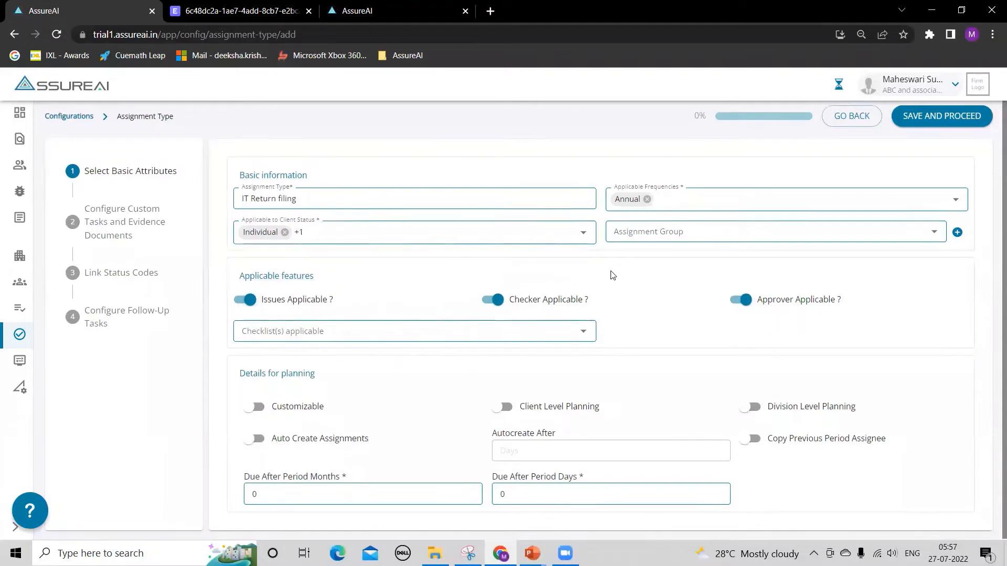
pyautogui.click(258, 406)
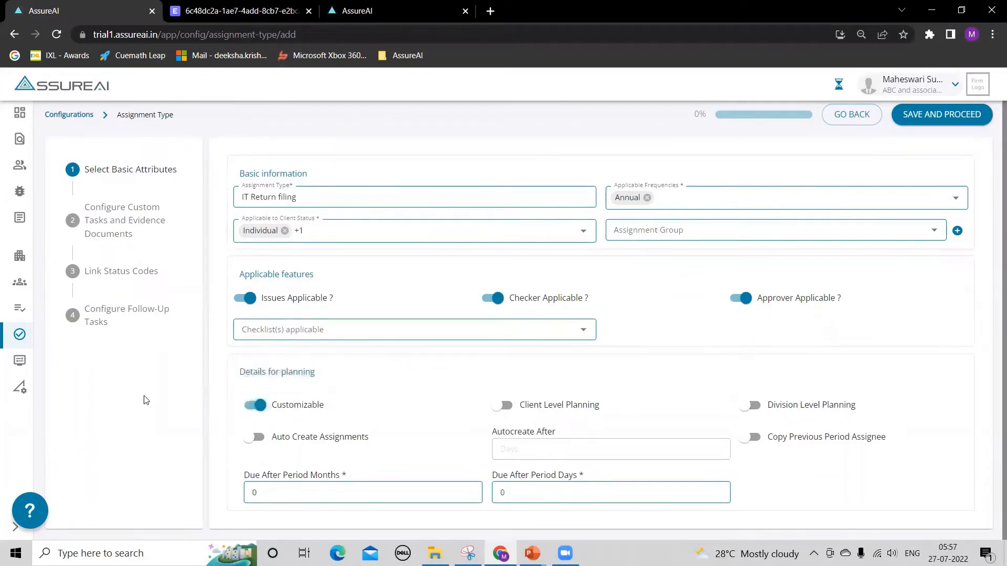
pyautogui.click(512, 407)
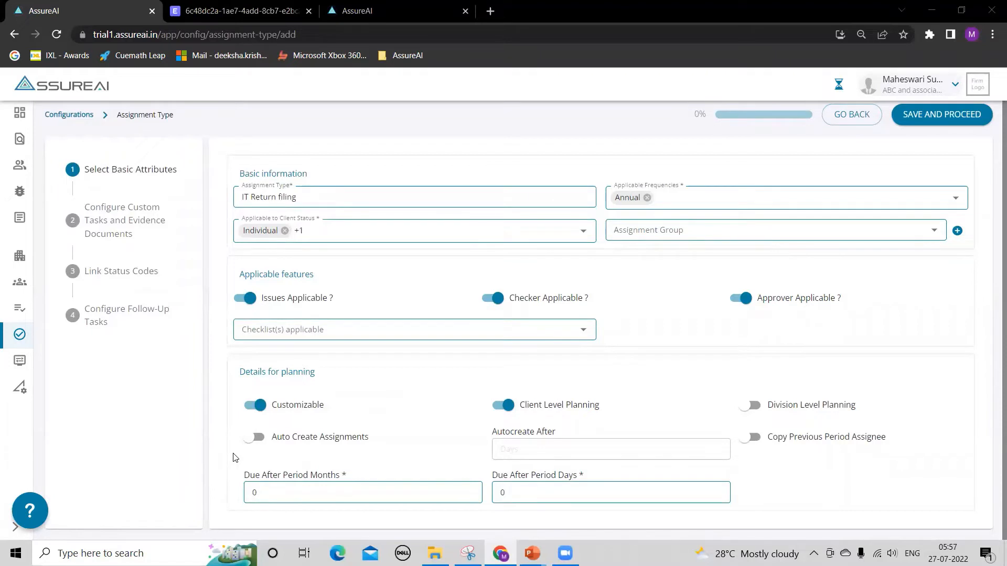
# Enable automatic assignment creation after 10 days and copying of the previous period's assignee.
pyautogui.click(258, 441)
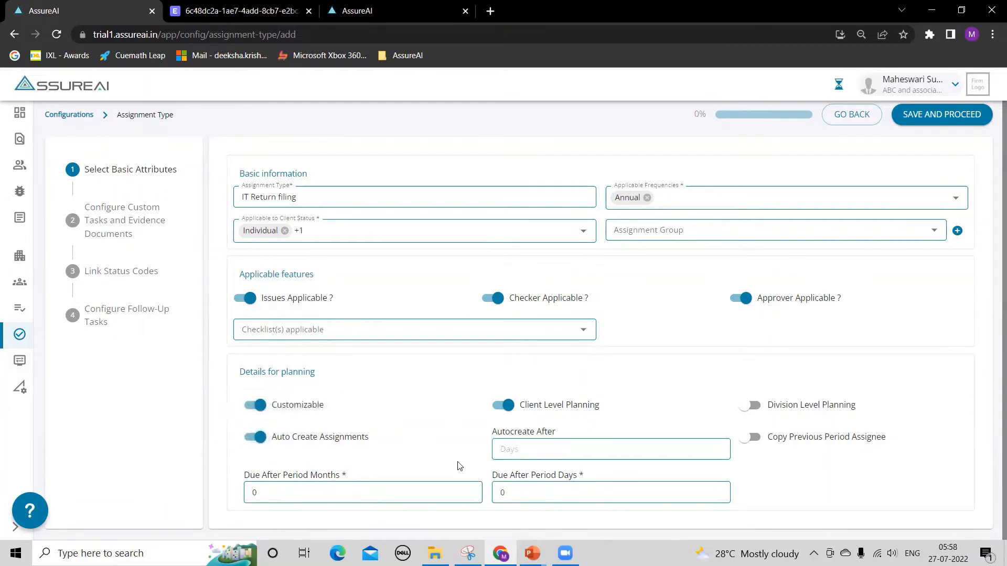
pyautogui.click(525, 453)
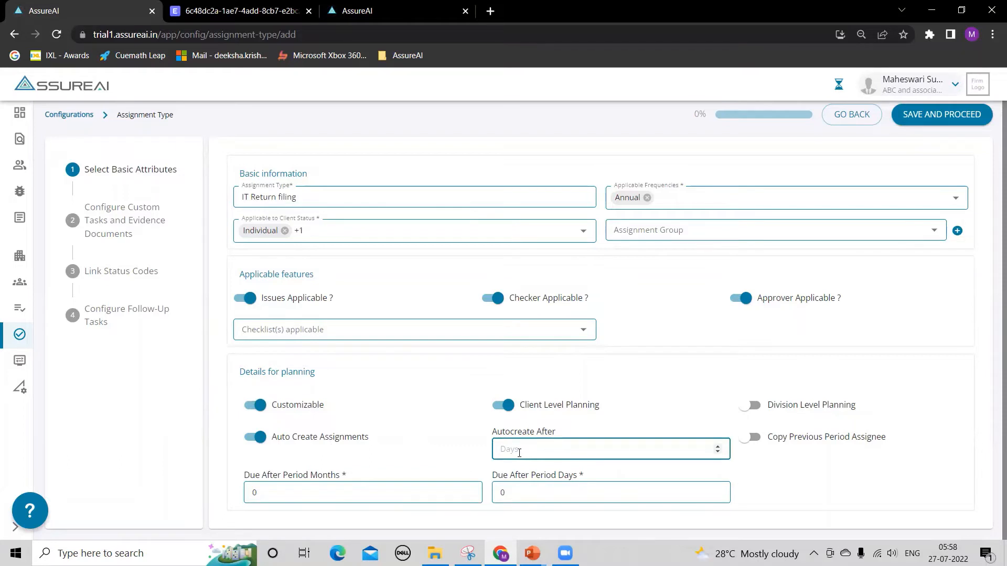
pyautogui.write('10')
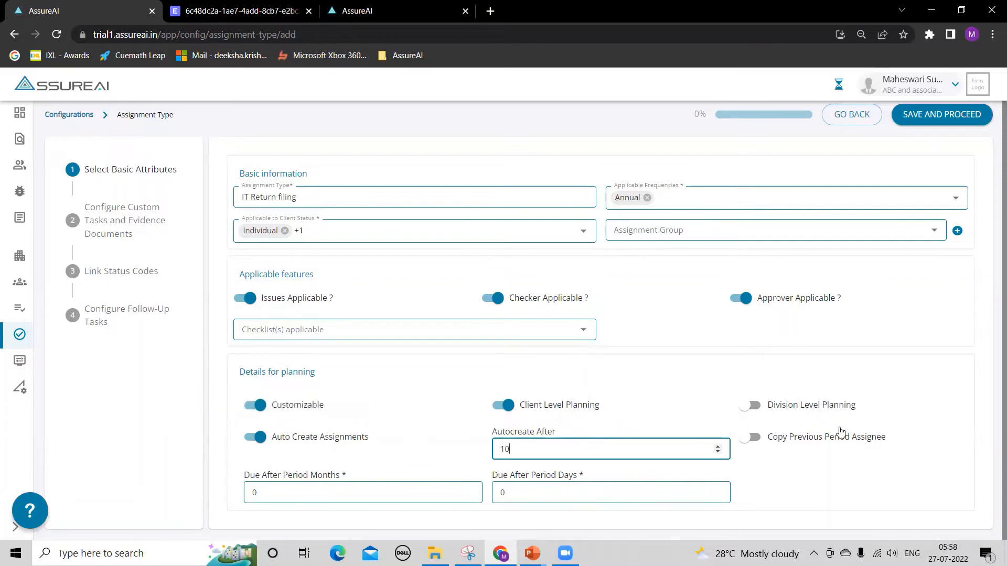
pyautogui.click(762, 439)
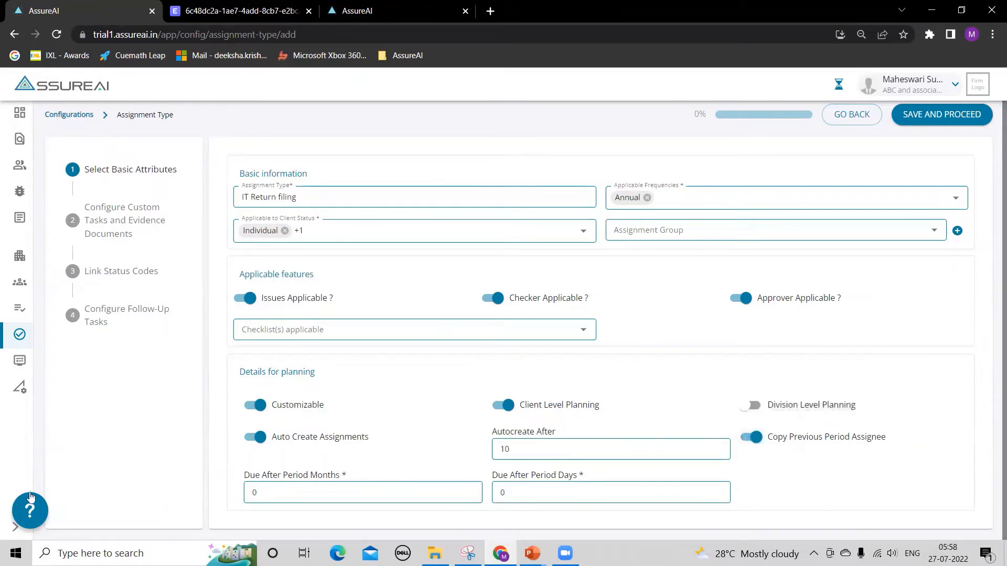
# Set the due date to 4 months after the period and save the basic attributes to proceed.
pyautogui.click(287, 493)
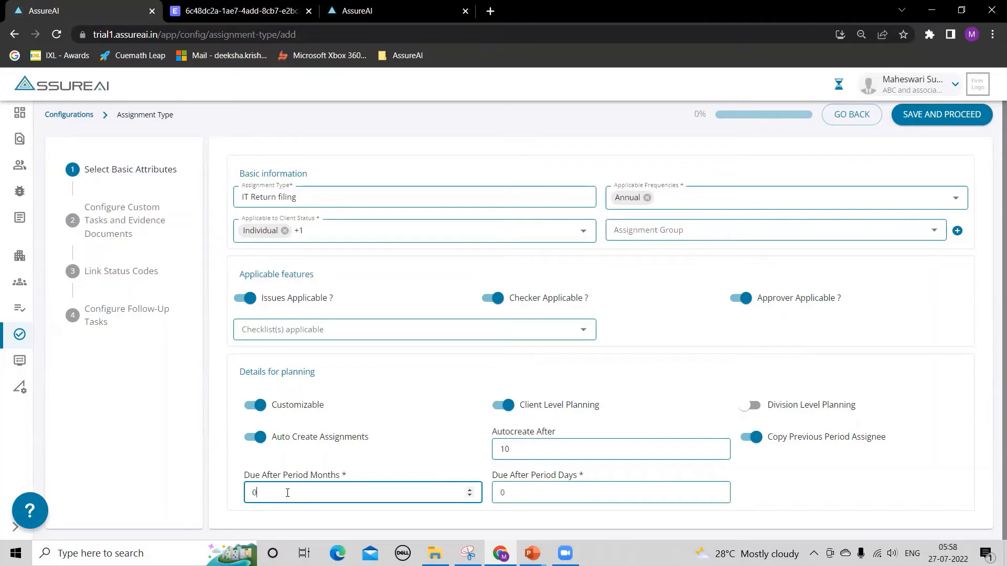
pyautogui.press('BackSpace')
pyautogui.write('4')
pyautogui.click(949, 118)
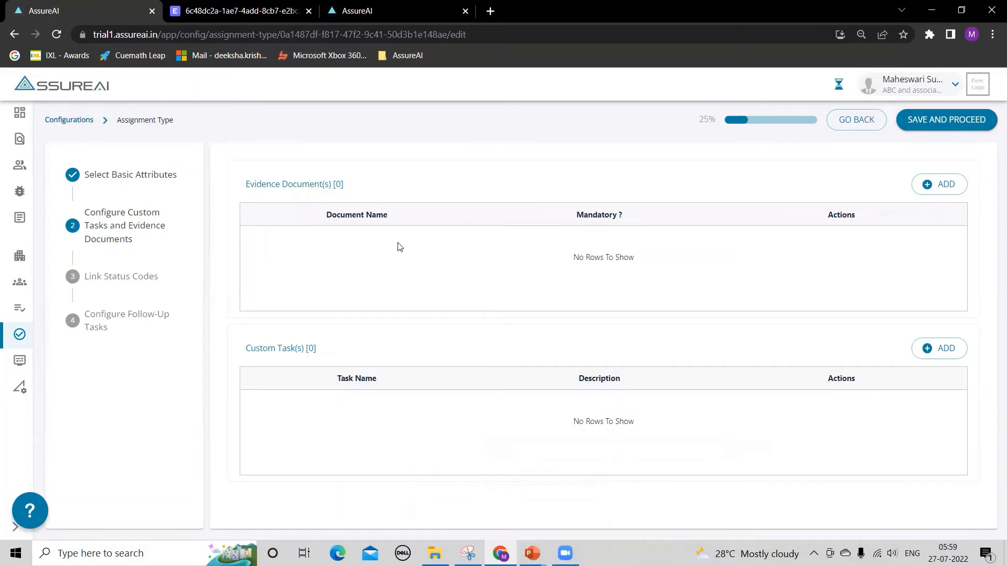
# Add a mandatory evidence document named "Aadhaar".
pyautogui.click(943, 187)
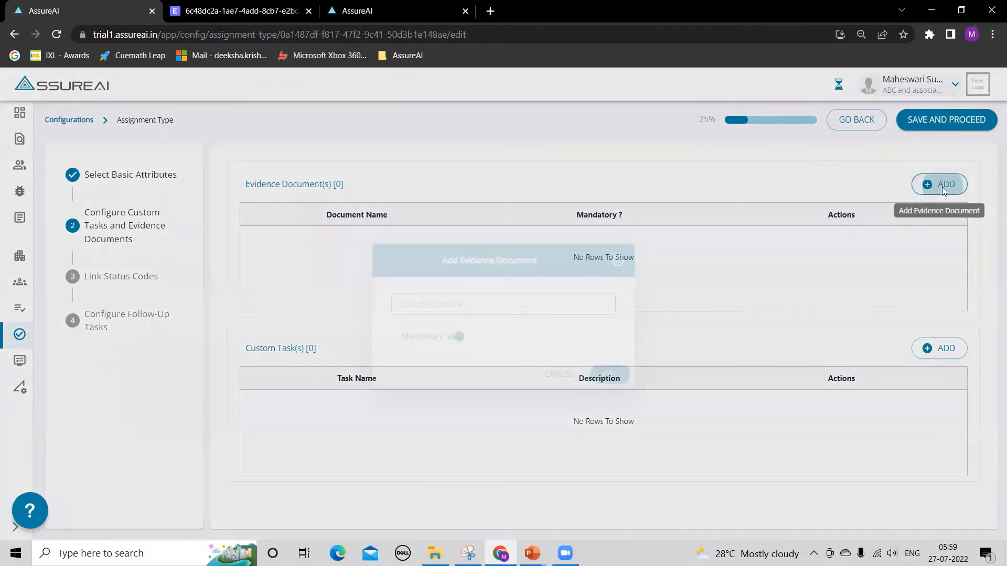
pyautogui.click(500, 305)
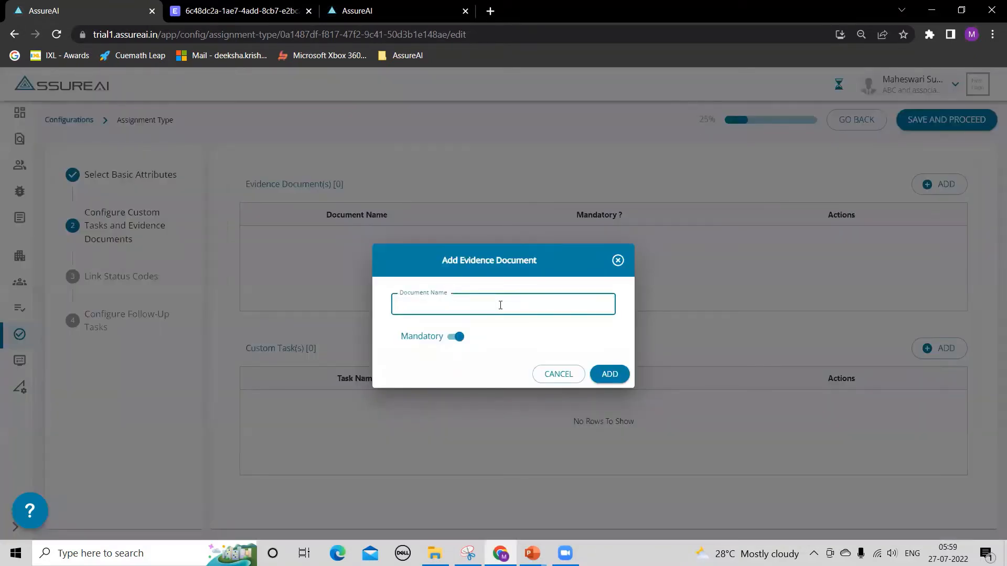
pyautogui.write('Aadhaar')
pyautogui.click(603, 382)
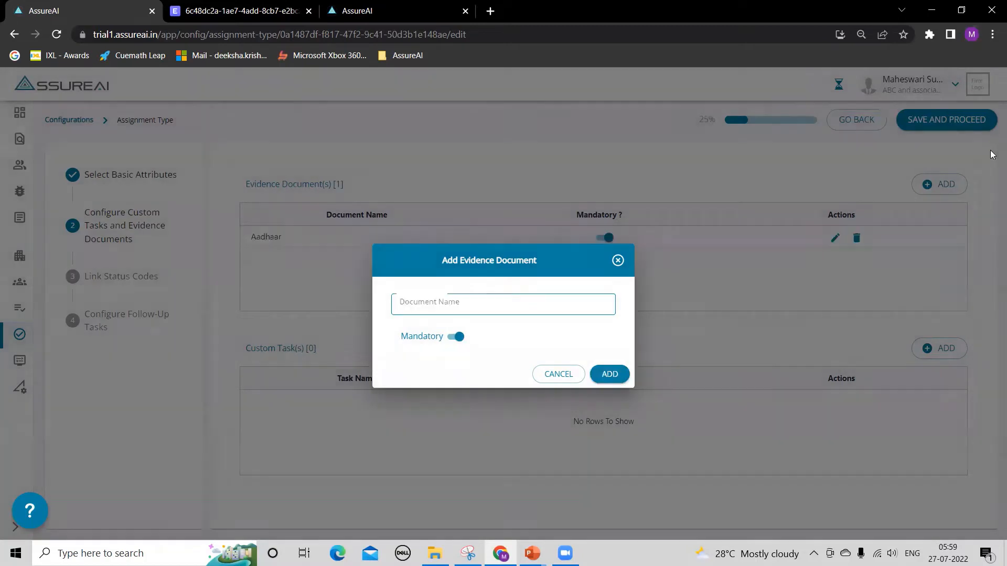
# Add "Property purchase receipts" as a non-mandatory evidence document.
pyautogui.click(471, 307)
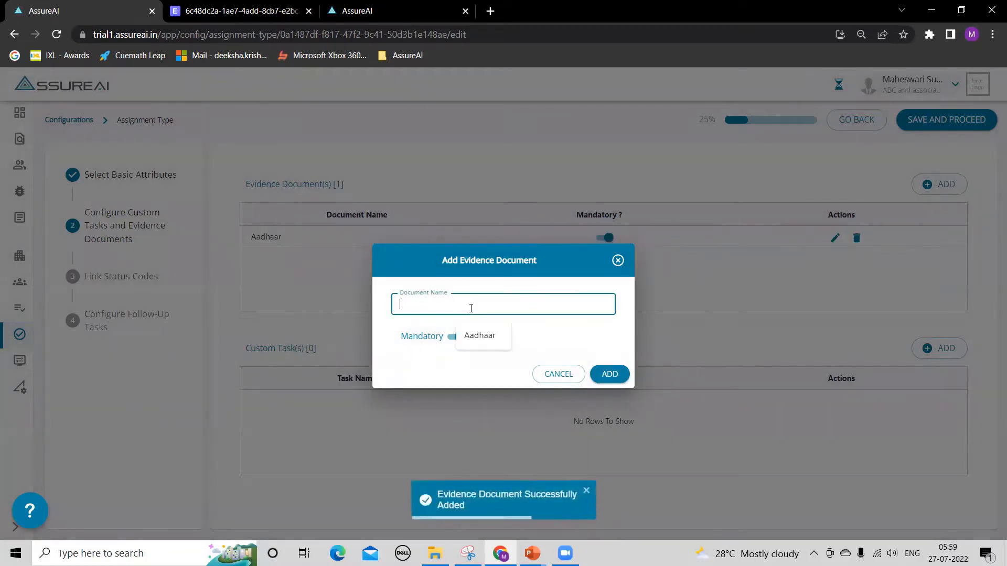
pyautogui.write('Property purchase rece')
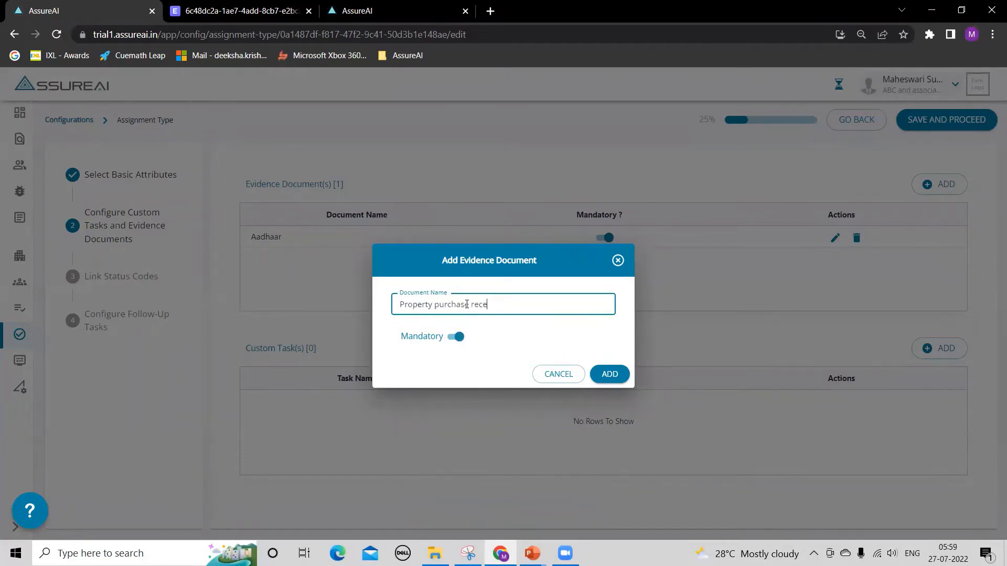
pyautogui.write('ipts')
pyautogui.click(452, 339)
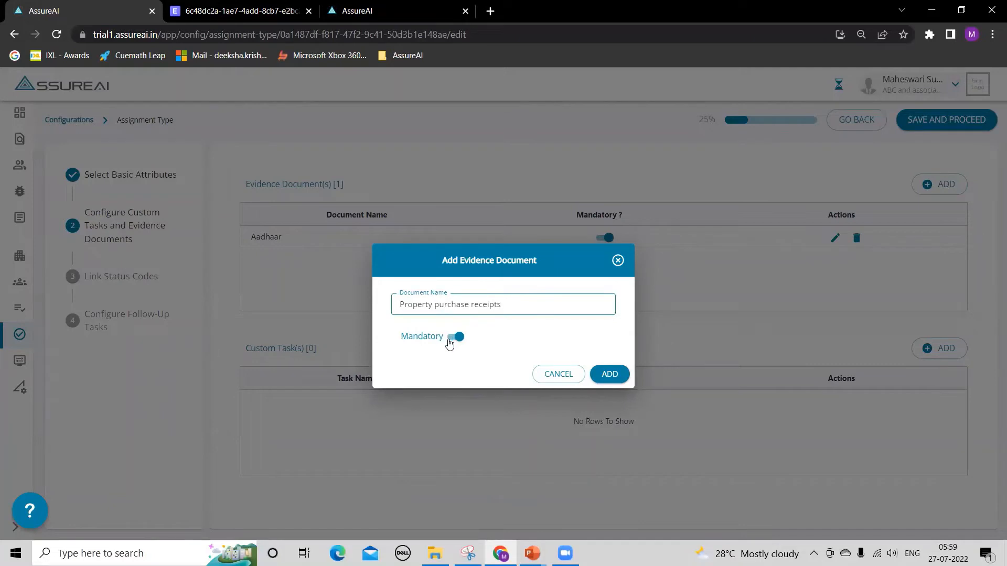
pyautogui.click(609, 374)
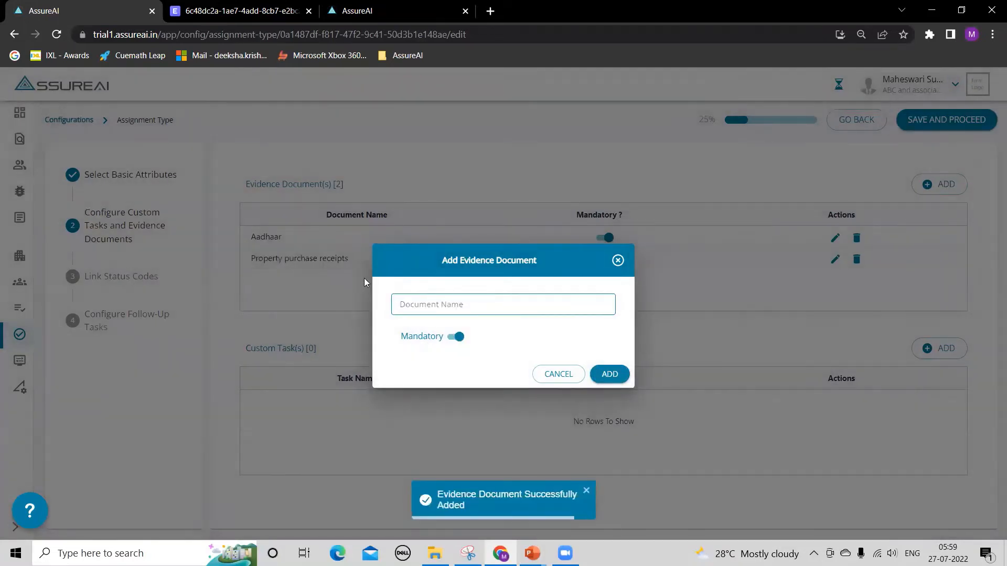
# Add "Bank statements" as a mandatory evidence document and close the evidence document dialog.
pyautogui.click(447, 307)
pyautogui.write('B')
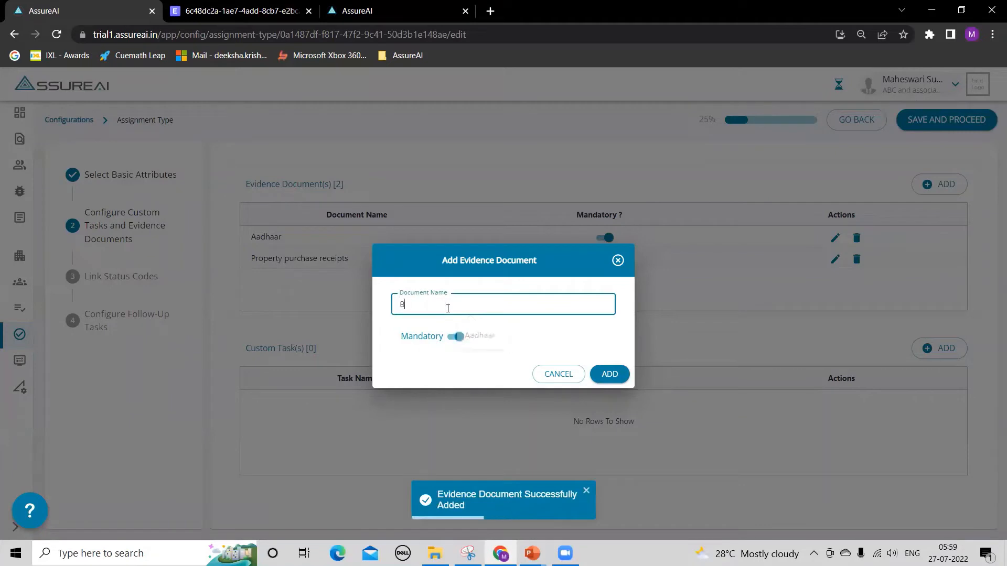
pyautogui.write('ank statements')
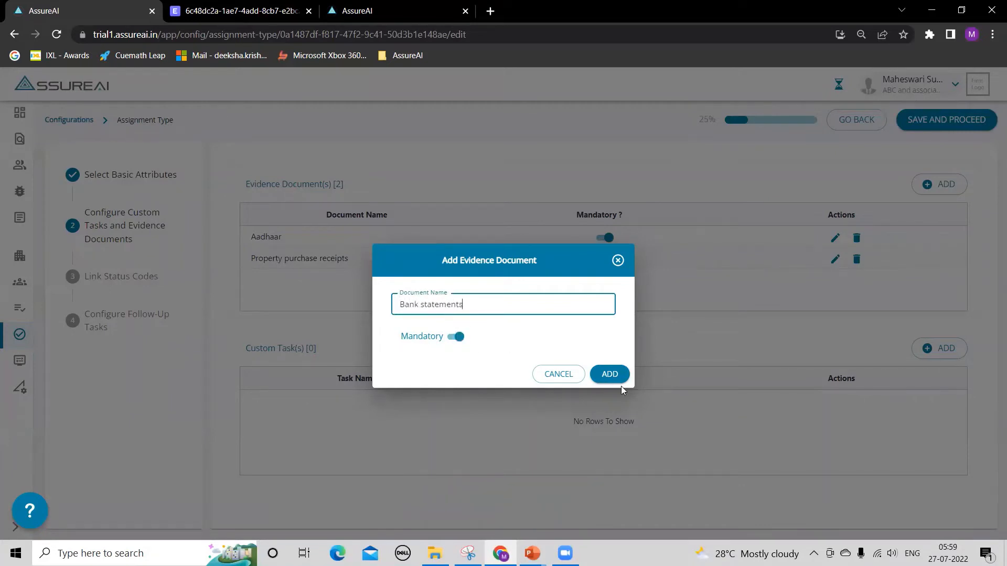
pyautogui.click(611, 376)
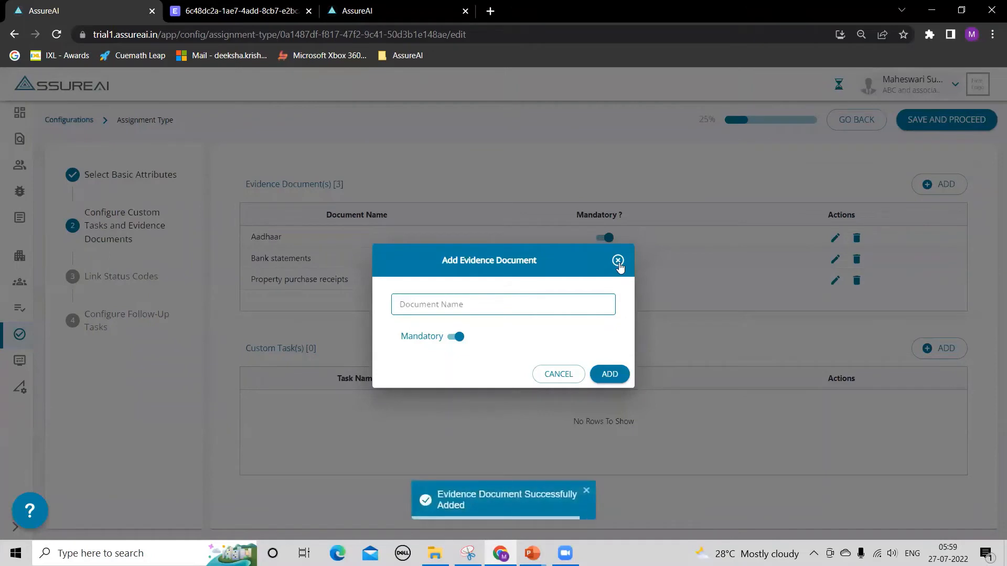
pyautogui.click(618, 261)
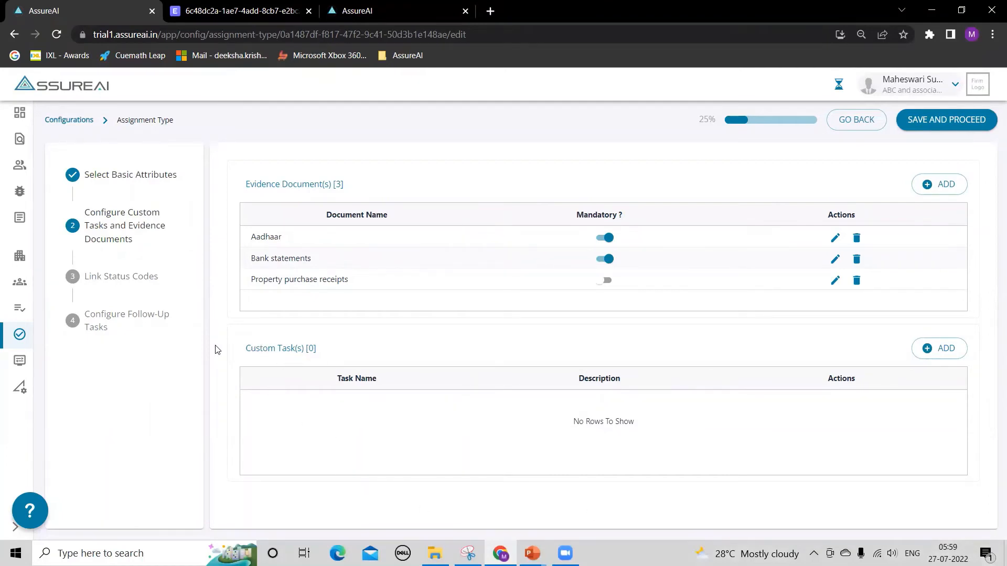
# Add a custom task named "Collect documents" and use the same text as its description.
pyautogui.click(940, 351)
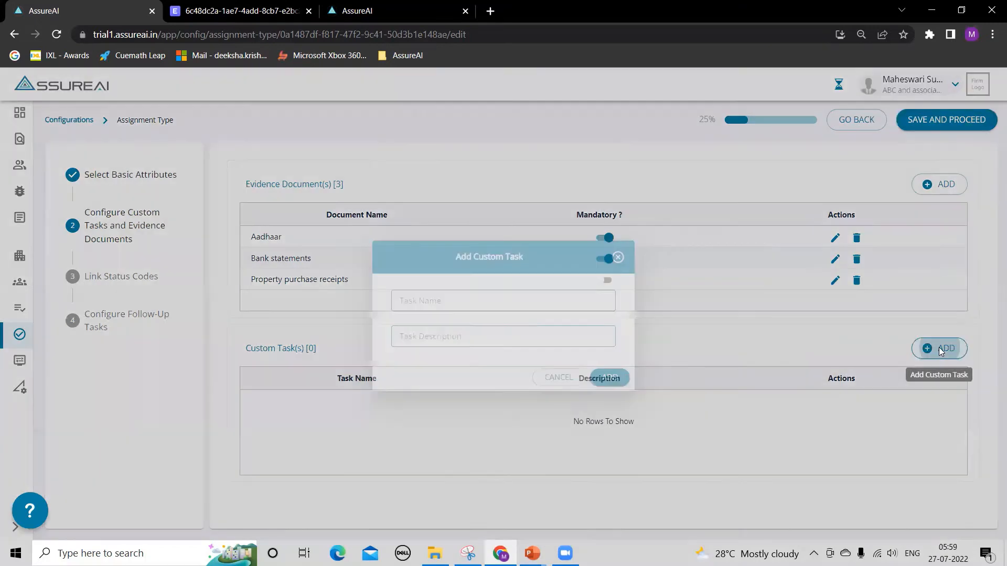
pyautogui.click(542, 302)
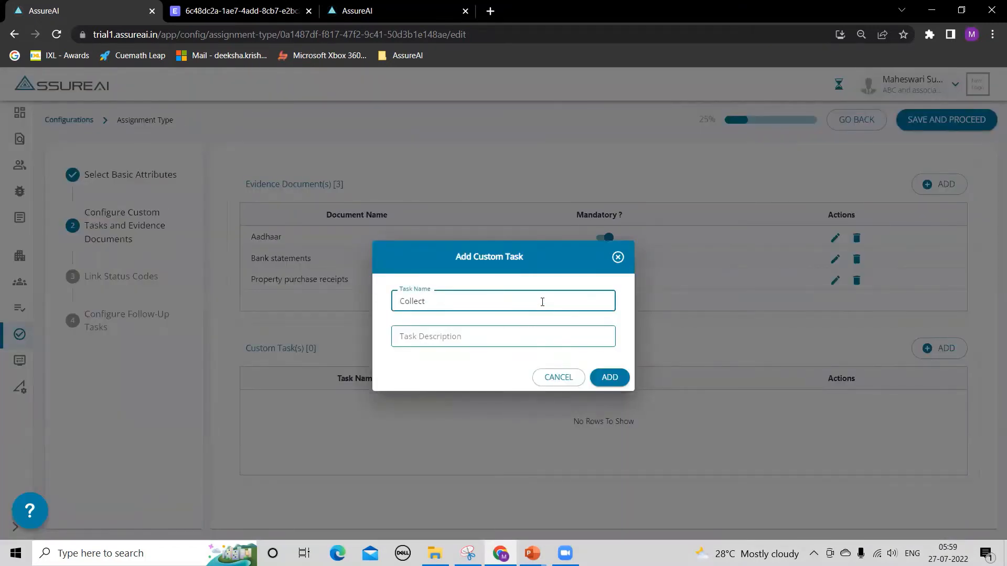
pyautogui.write('Collect documents')
pyautogui.moveTo(518, 302); pyautogui.dragTo(309, 297)
pyautogui.hotkey('ctrl', 'c')
pyautogui.click(422, 341)
pyautogui.hotkey('ctrl', 'v')
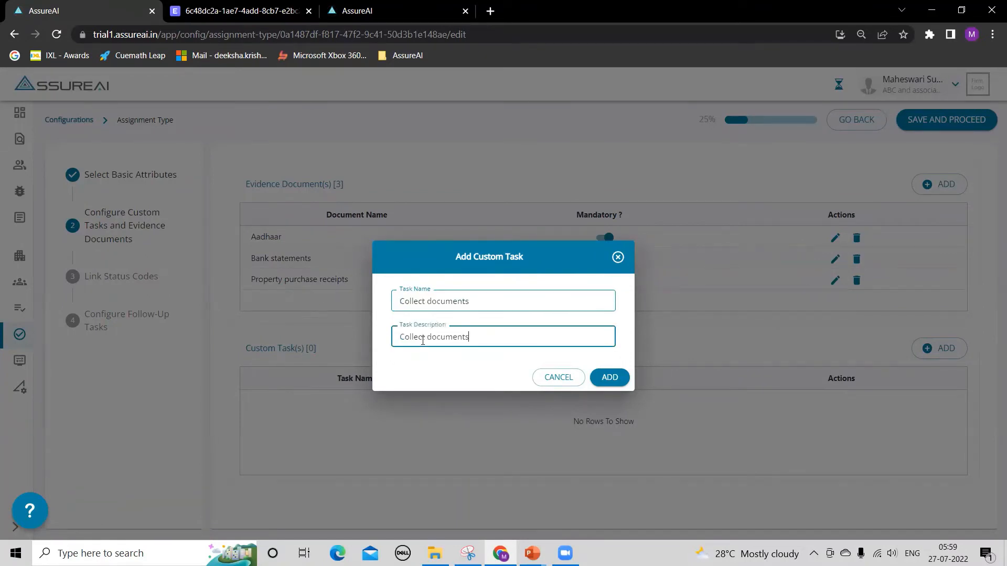
pyautogui.click(607, 380)
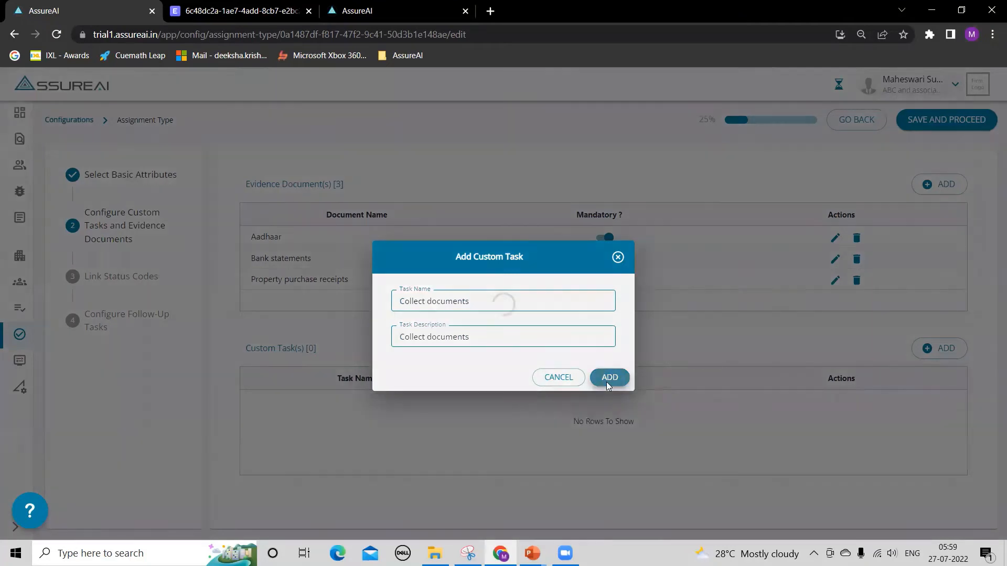
# Add a custom task named "IT Computation" and use the same text as its description.
pyautogui.click(429, 303)
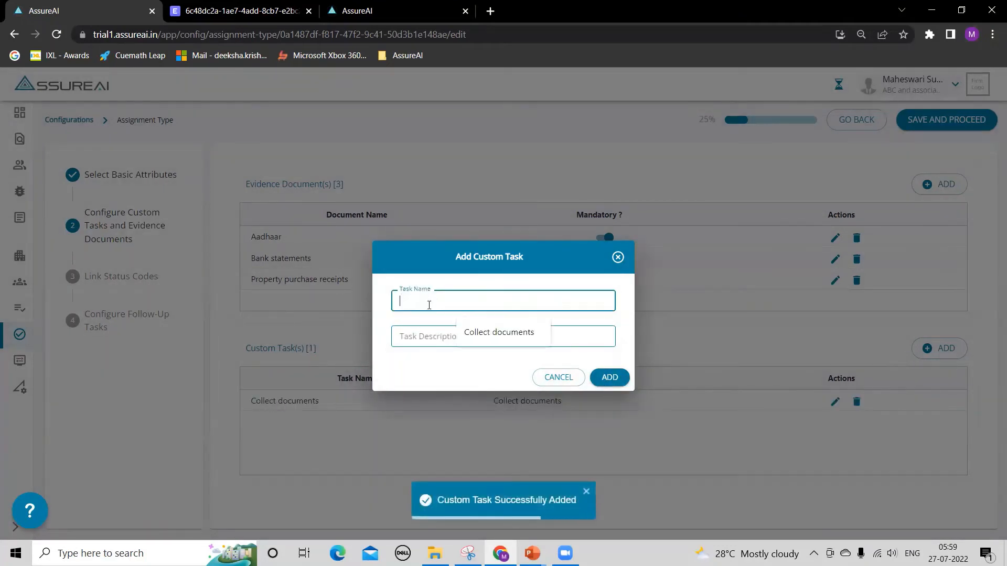
pyautogui.write('IT Compu')
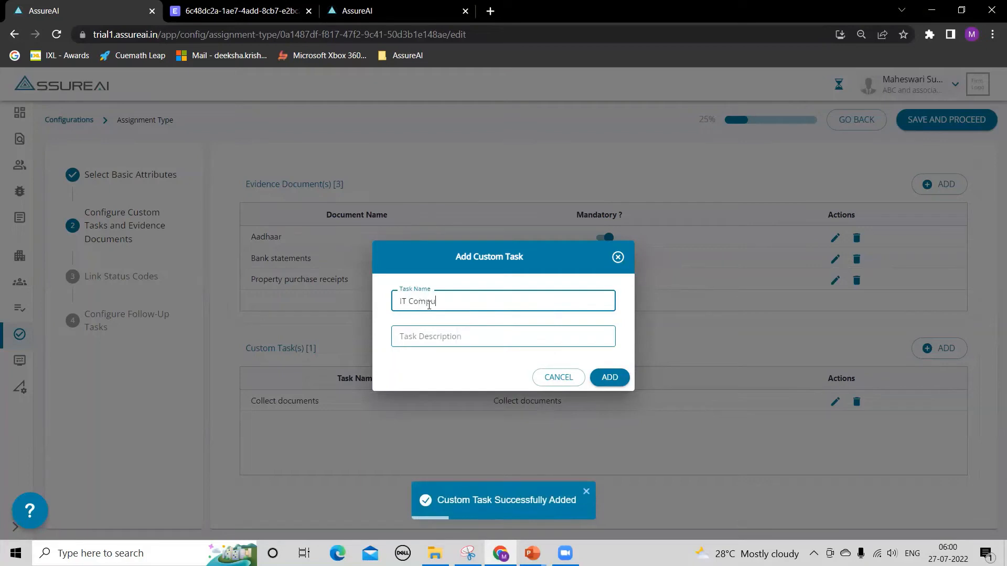
pyautogui.write('tation')
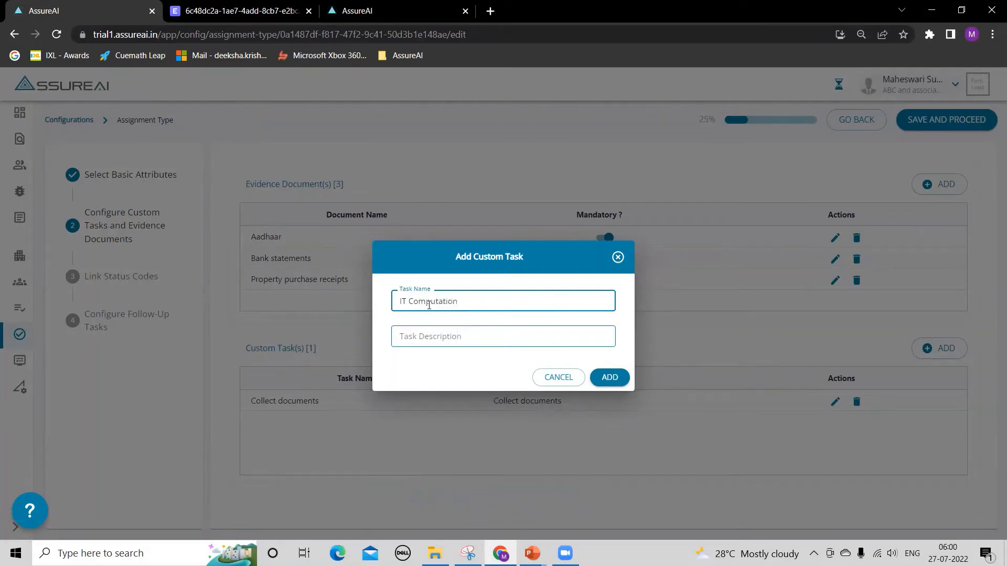
pyautogui.hotkey('ctrl', 'a')
pyautogui.hotkey('ctrl', 'c')
pyautogui.press('Tab')
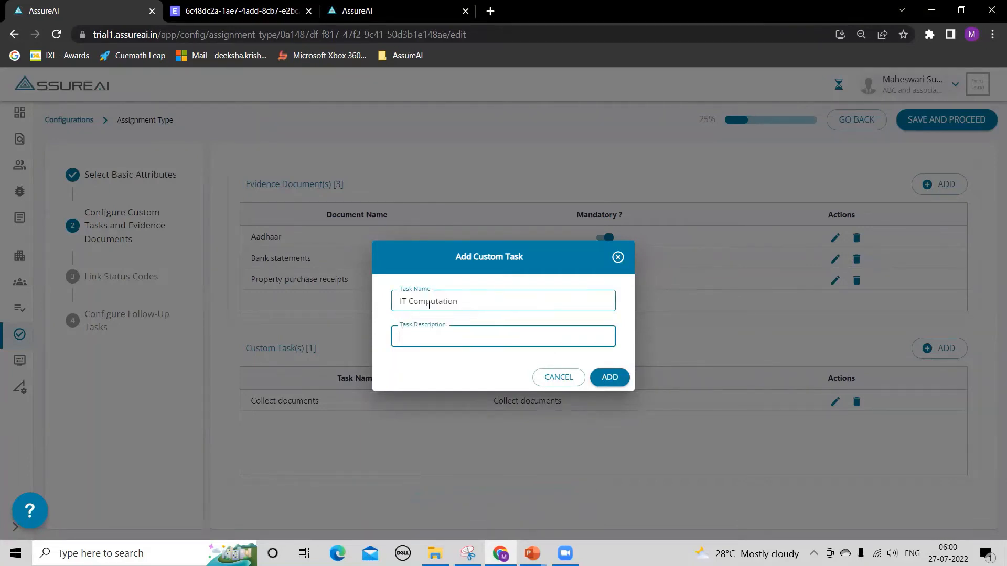
pyautogui.hotkey('ctrl', 'v')
pyautogui.click(610, 377)
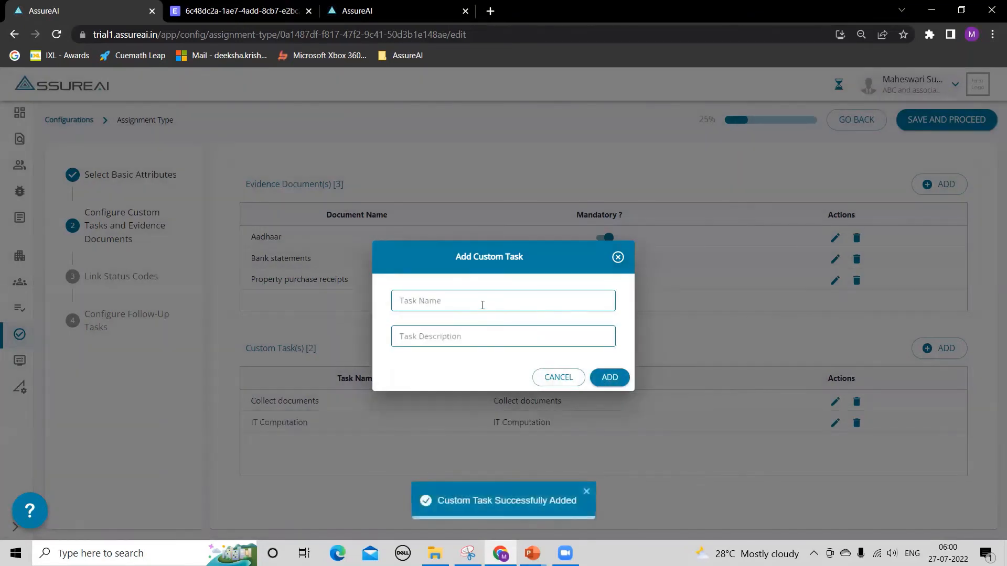
# Add a custom task named "Submit returns" with the same description, and save the custom tasks to proceed to the status codes.
pyautogui.click(483, 301)
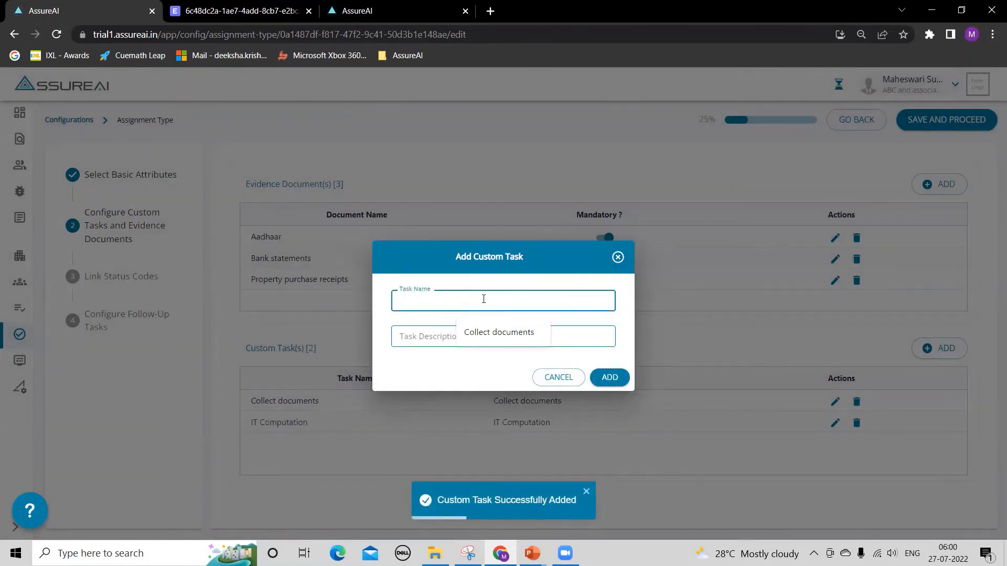
pyautogui.write('Submit retu')
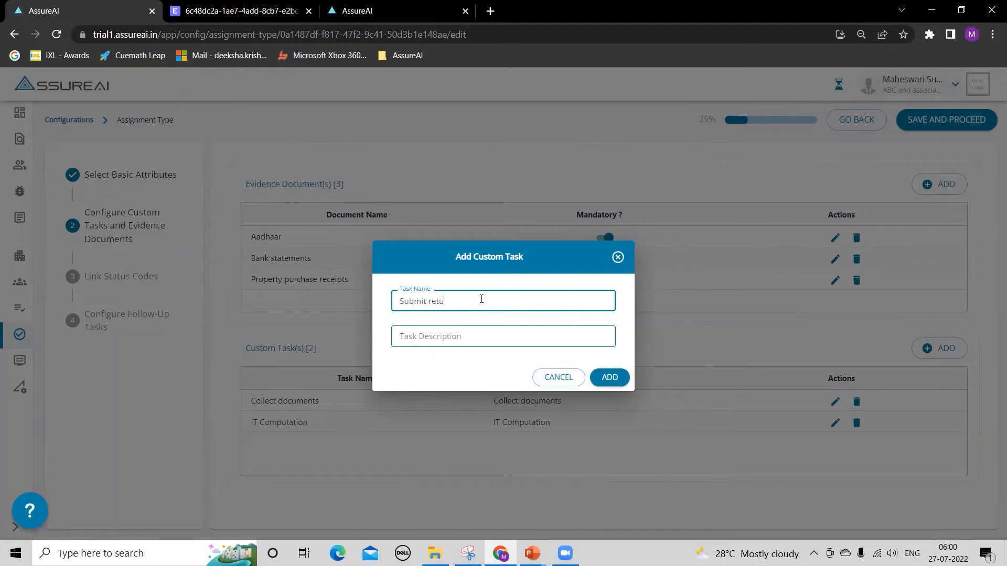
pyautogui.hotkey('ctrl', 'shift', 'Left')
pyautogui.hotkey('ctrl', 'shift', 'Left')
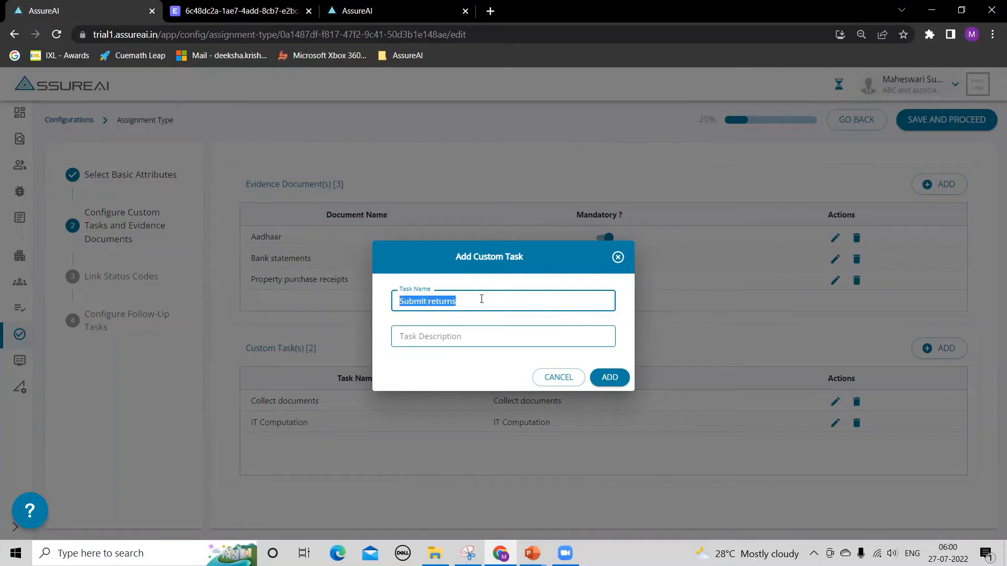
pyautogui.hotkey('ctrl', 'v')
pyautogui.hotkey('ctrl', 'z')
pyautogui.hotkey('ctrl', 'c')
pyautogui.press('Tab')
pyautogui.hotkey('ctrl', 'v')
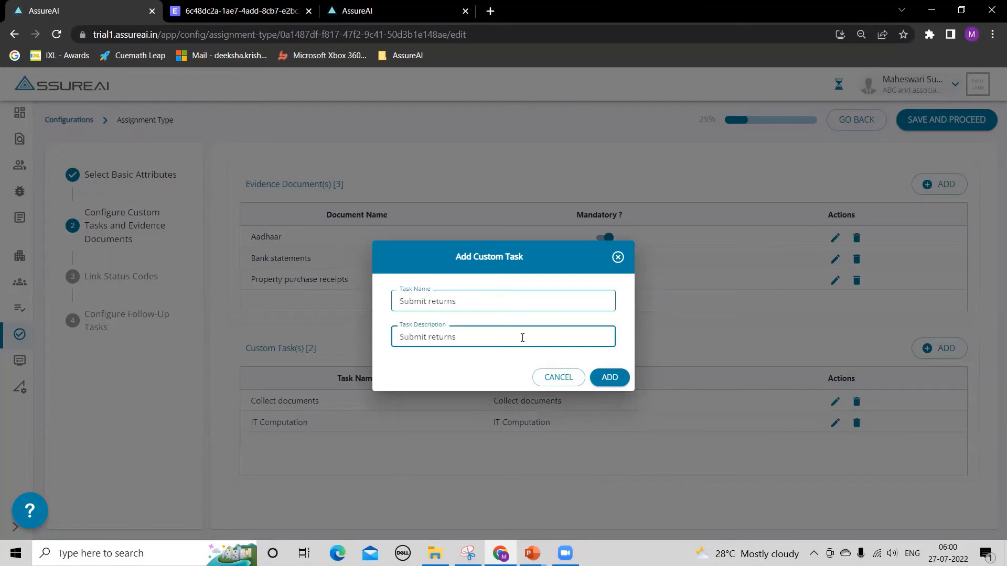
pyautogui.click(611, 379)
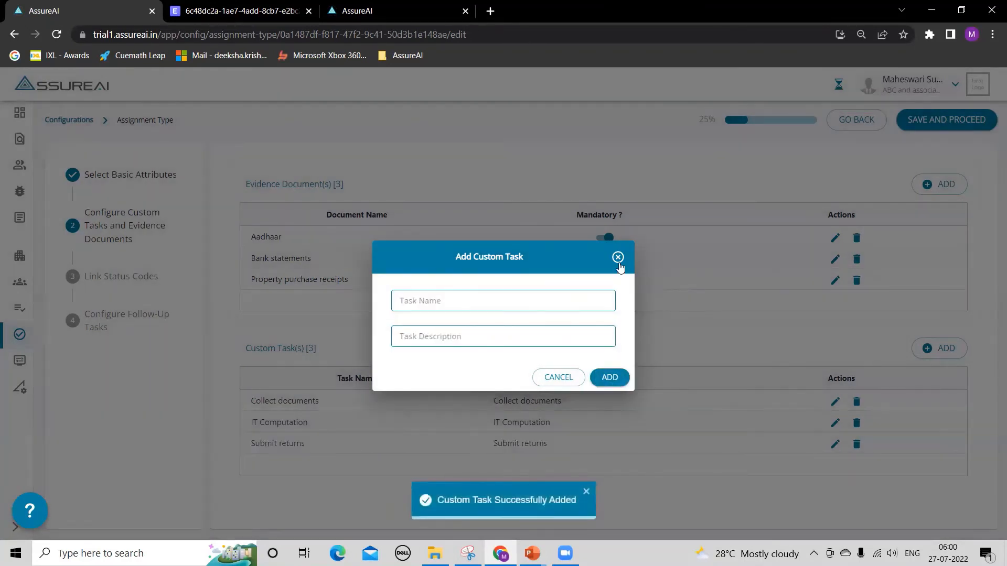
pyautogui.click(618, 260)
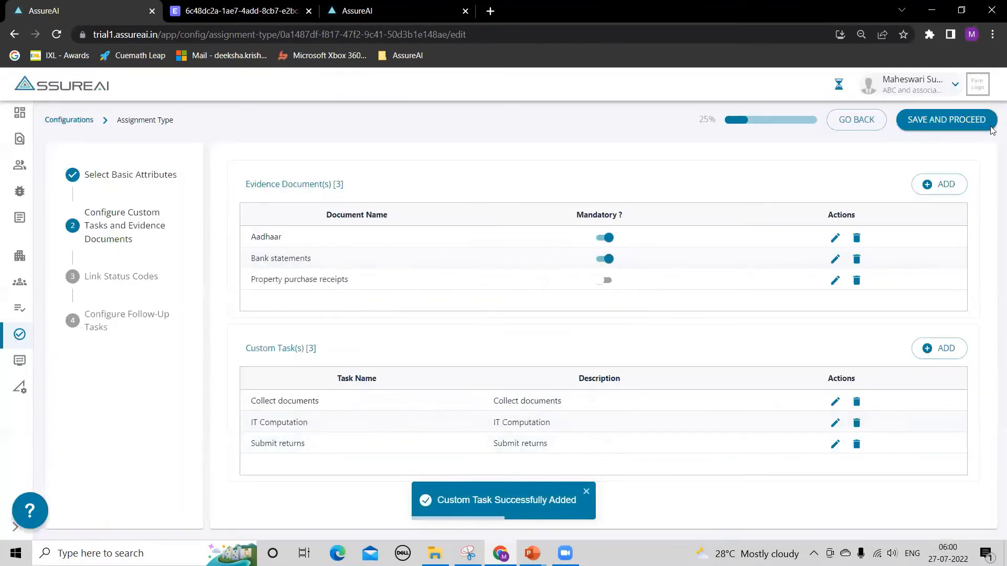
pyautogui.click(933, 125)
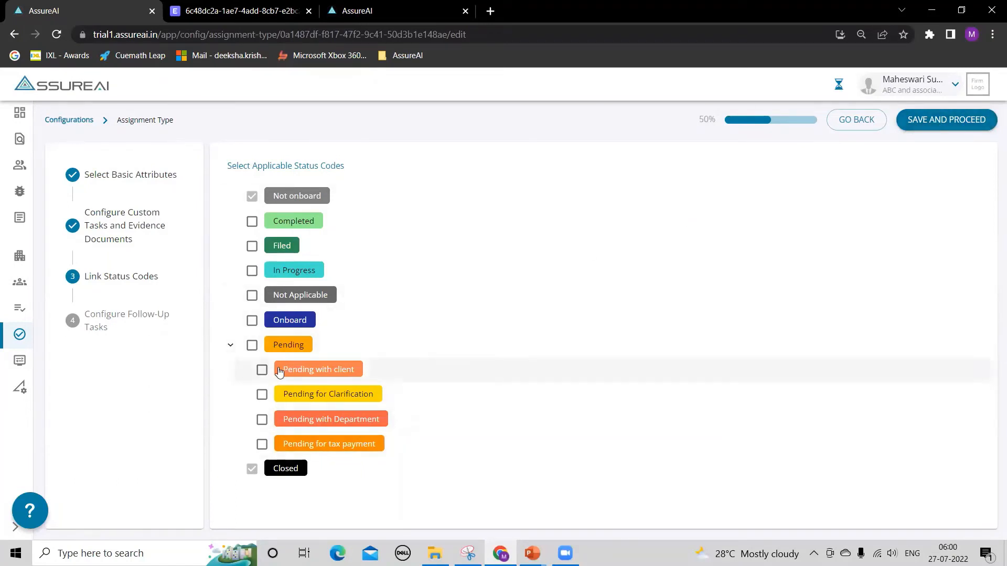
# Enable the Pending status code with its sub-statuses Pending with client, Pending for Clarification, Pending with Department and Pending for tax payment.
pyautogui.click(252, 345)
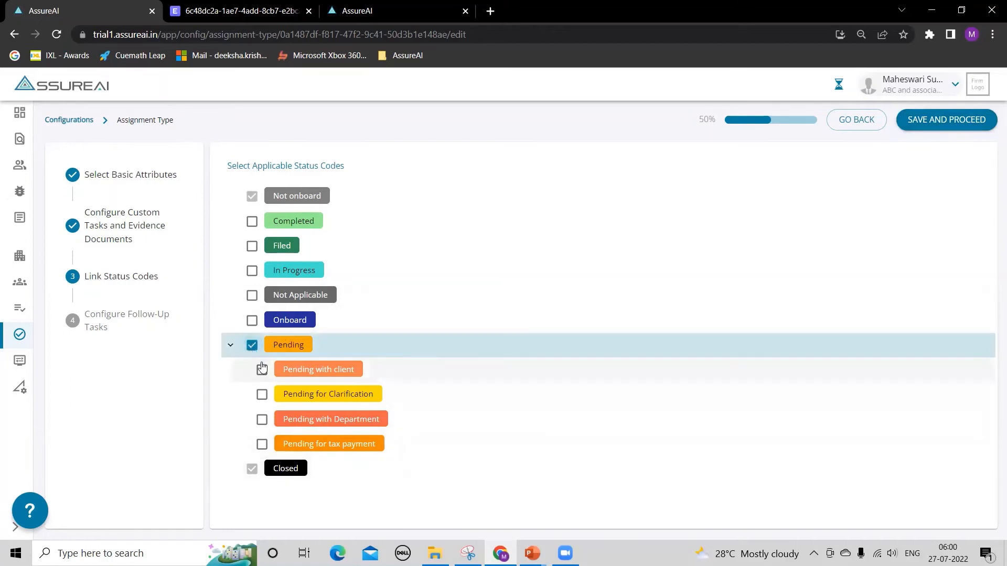
pyautogui.click(261, 370)
pyautogui.click(262, 394)
pyautogui.click(262, 420)
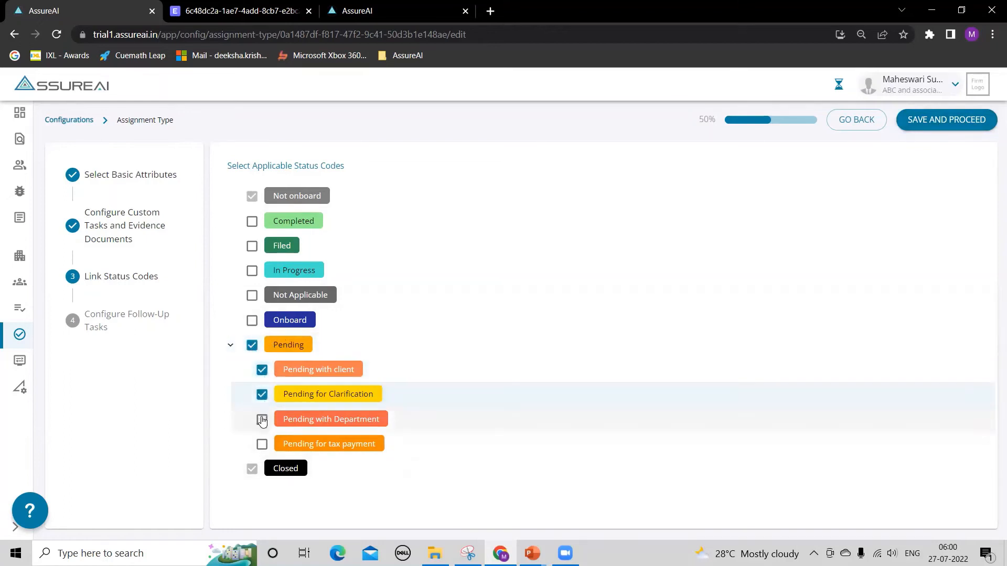
pyautogui.click(261, 444)
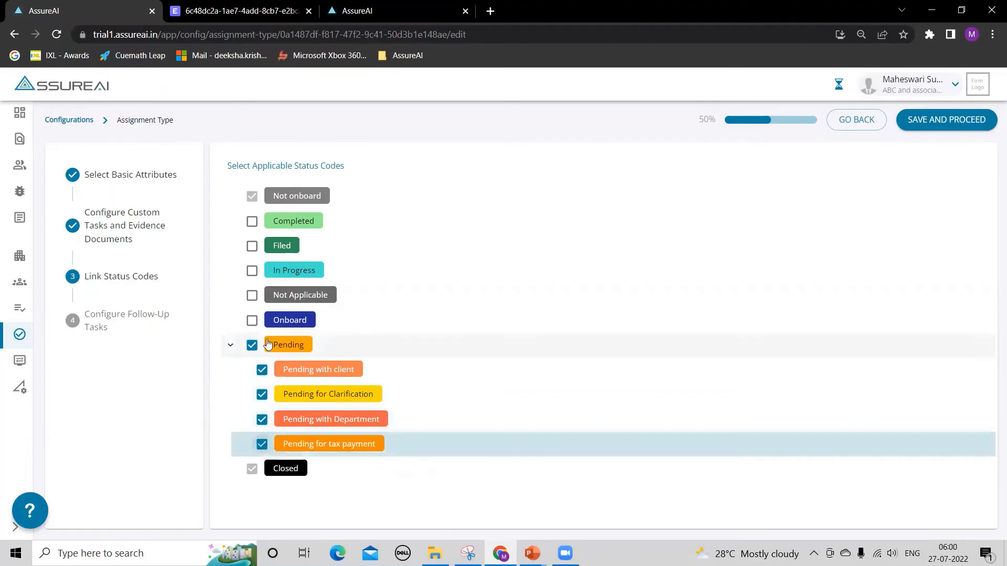
# Enable the In Progress, Filed and Completed status codes and save to proceed to the follow-up tasks.
pyautogui.click(251, 272)
pyautogui.click(252, 246)
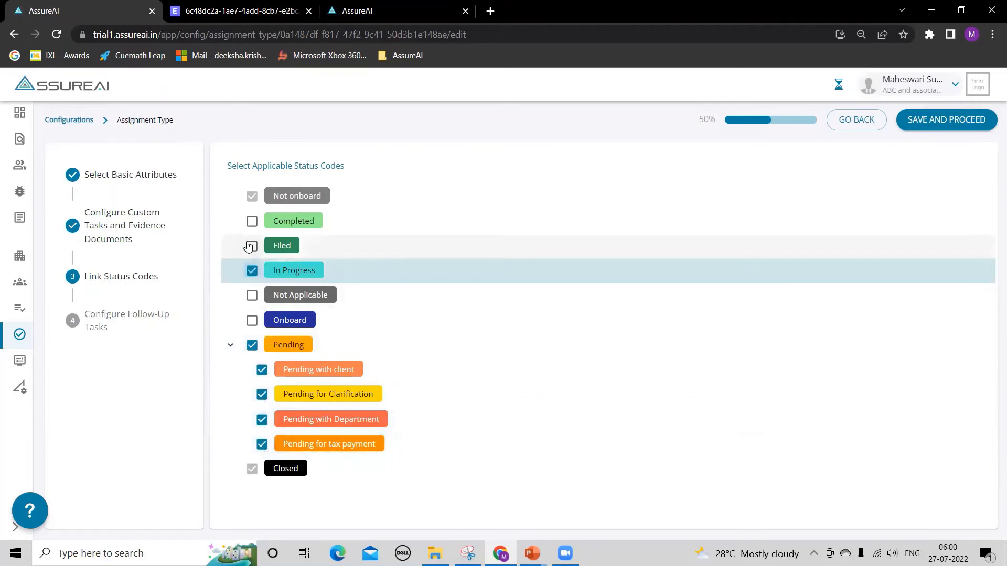
pyautogui.click(252, 222)
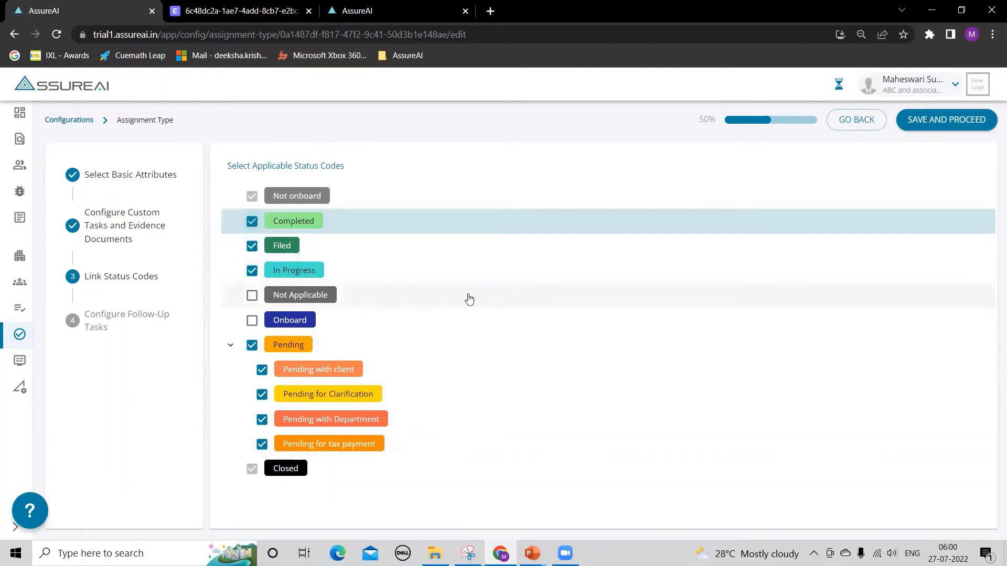
pyautogui.click(932, 122)
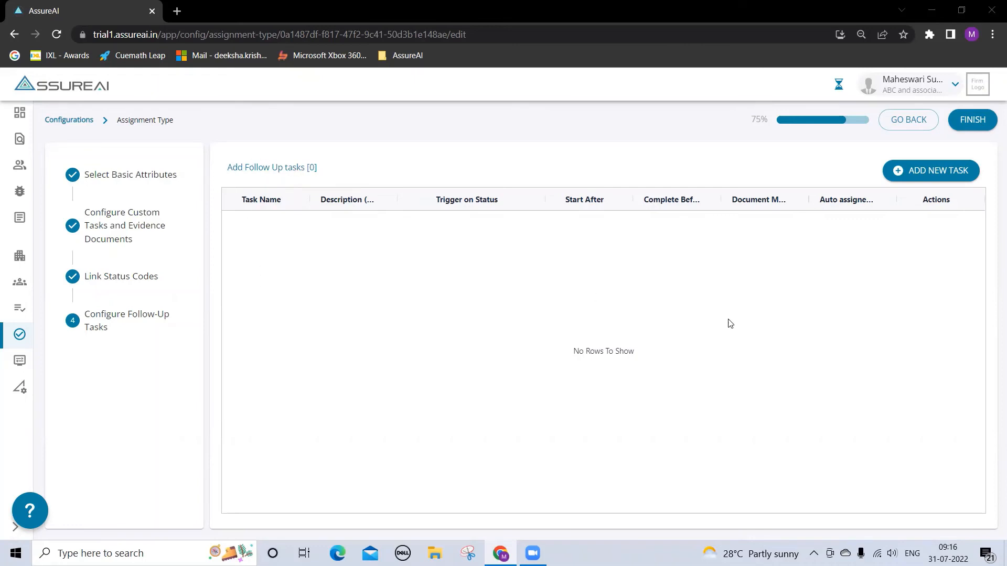
# Start a new follow-up task with "Intimation u_s 143" as both its name and description.
pyautogui.click(935, 171)
pyautogui.click(481, 218)
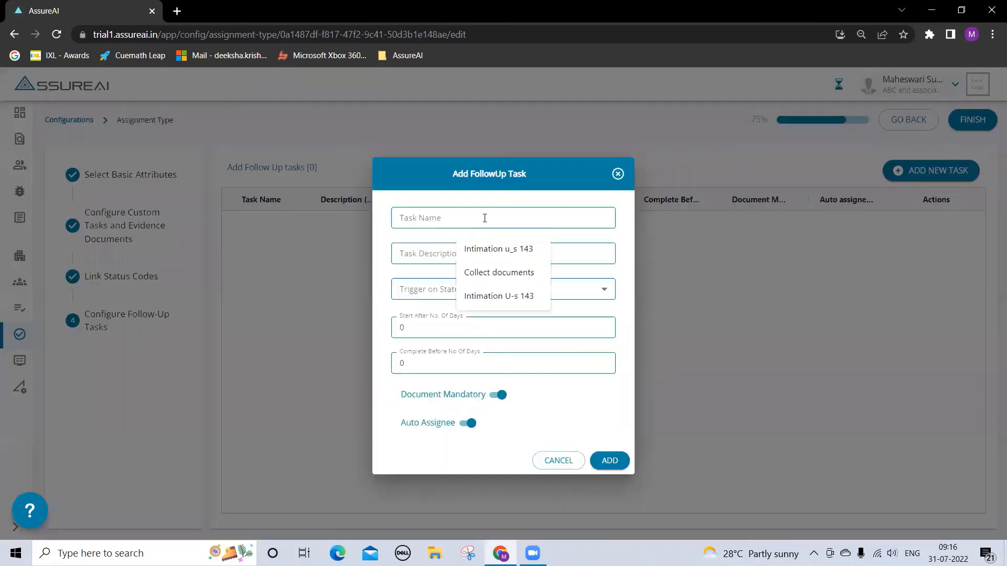
pyautogui.click(501, 249)
pyautogui.click(458, 261)
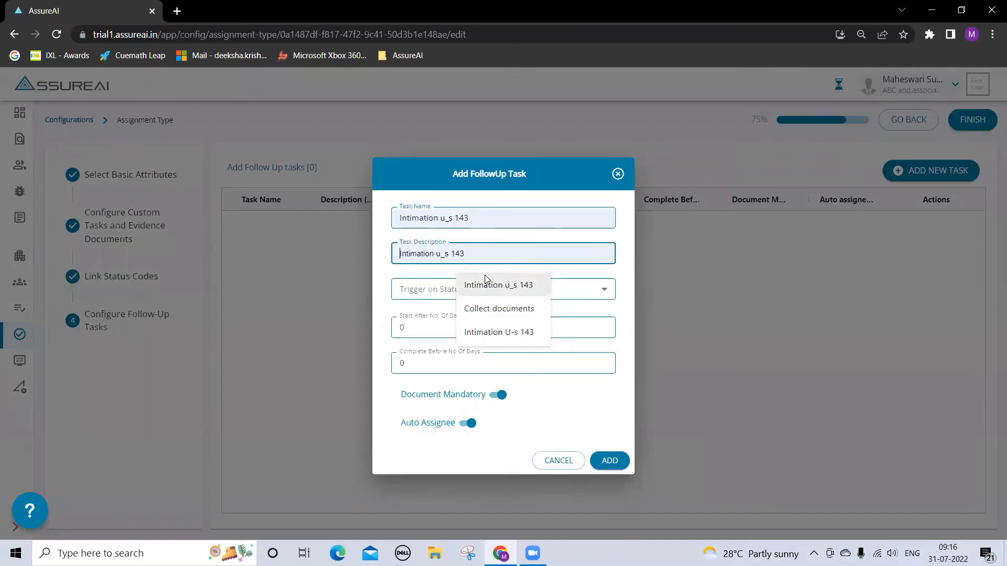
pyautogui.click(483, 284)
# Add the follow-up task triggered on Completed status, starting after 5 days and completing before 30 days.
pyautogui.click(444, 293)
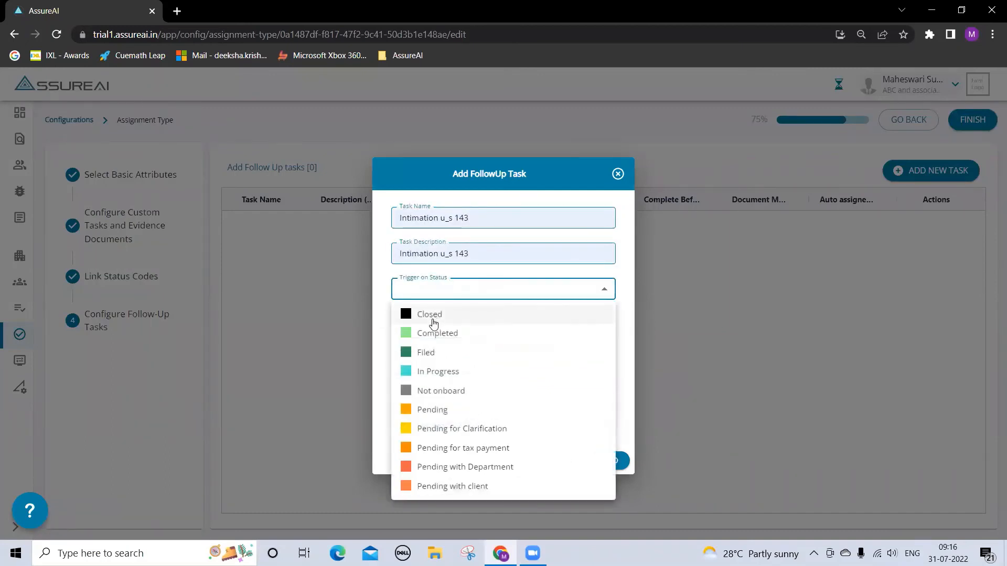
pyautogui.click(434, 335)
pyautogui.click(468, 329)
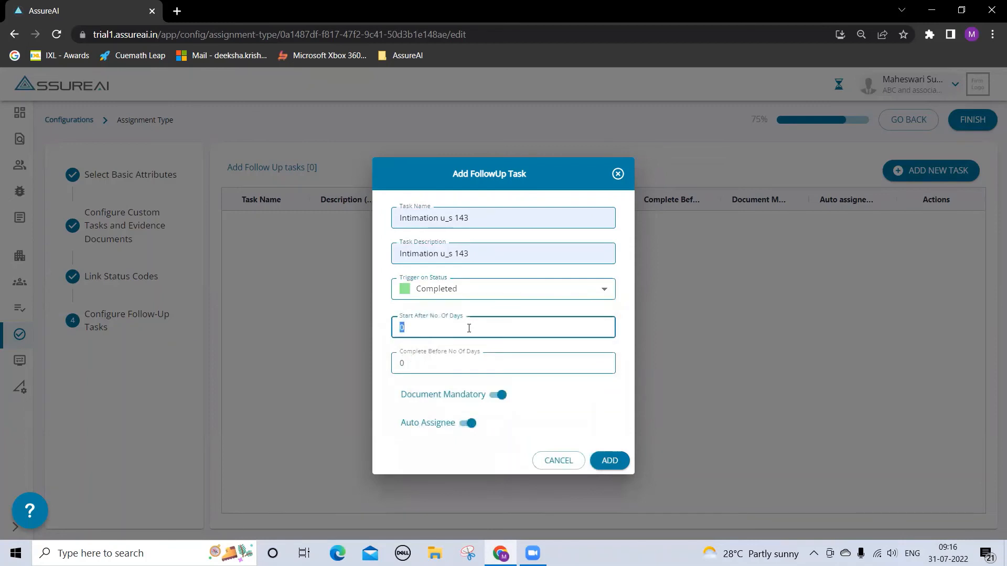
pyautogui.press('Tab')
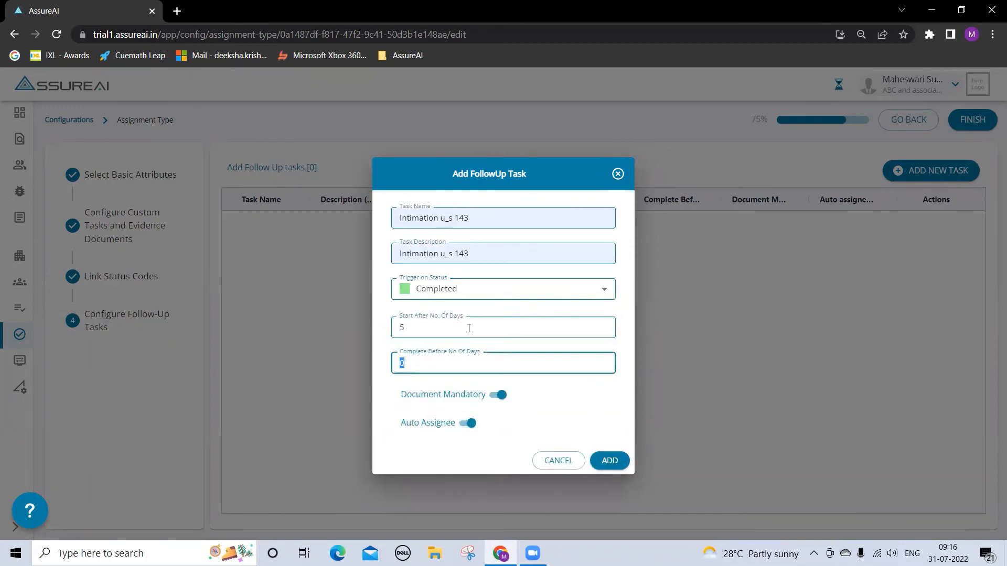
pyautogui.write('30')
pyautogui.click(604, 460)
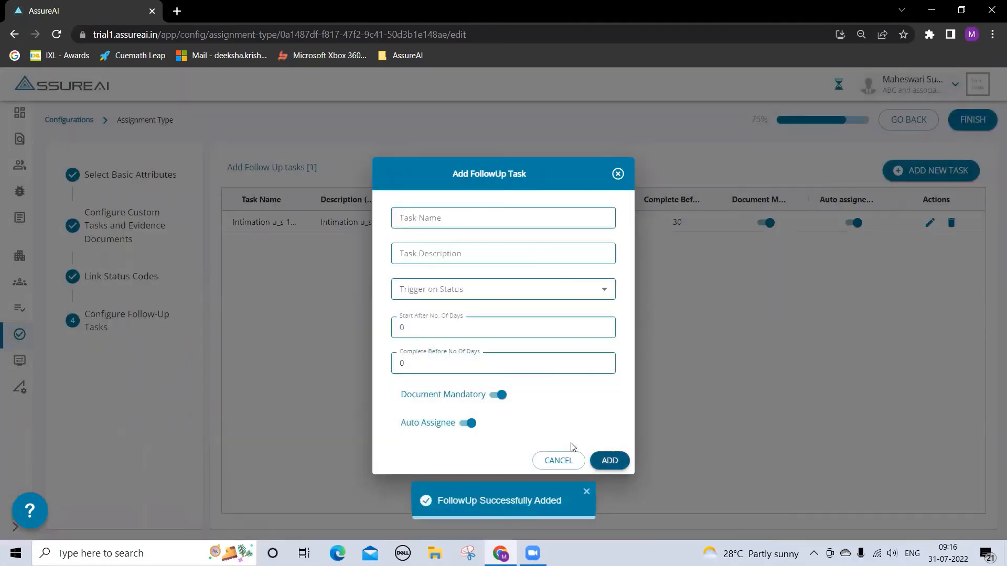
# Enter "Rectification" as the name and description of a second follow-up task.
pyautogui.click(472, 221)
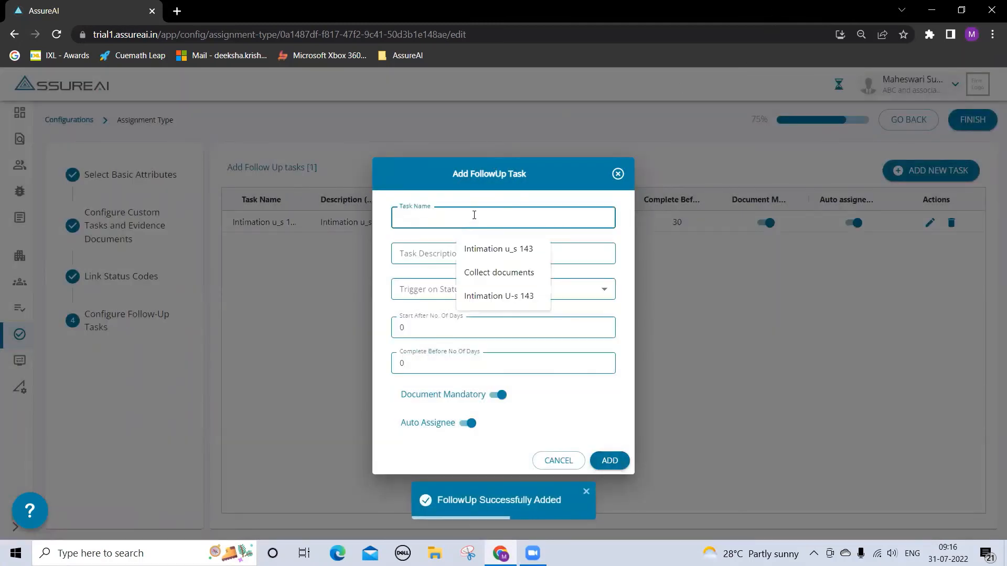
pyautogui.write('Rectification')
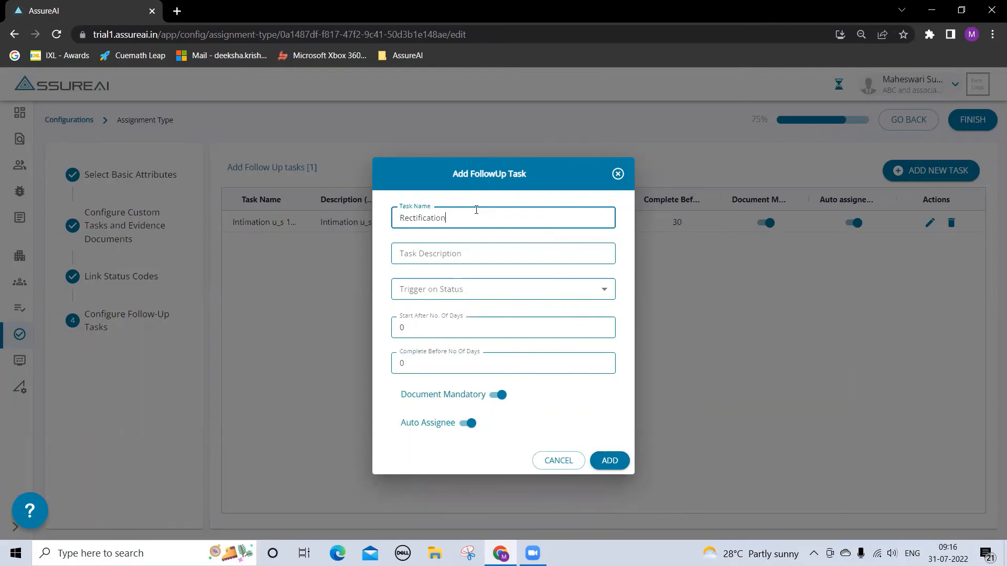
pyautogui.press('Tab')
pyautogui.hotkey('shift', 'Tab')
pyautogui.hotkey('ctrl', 'c')
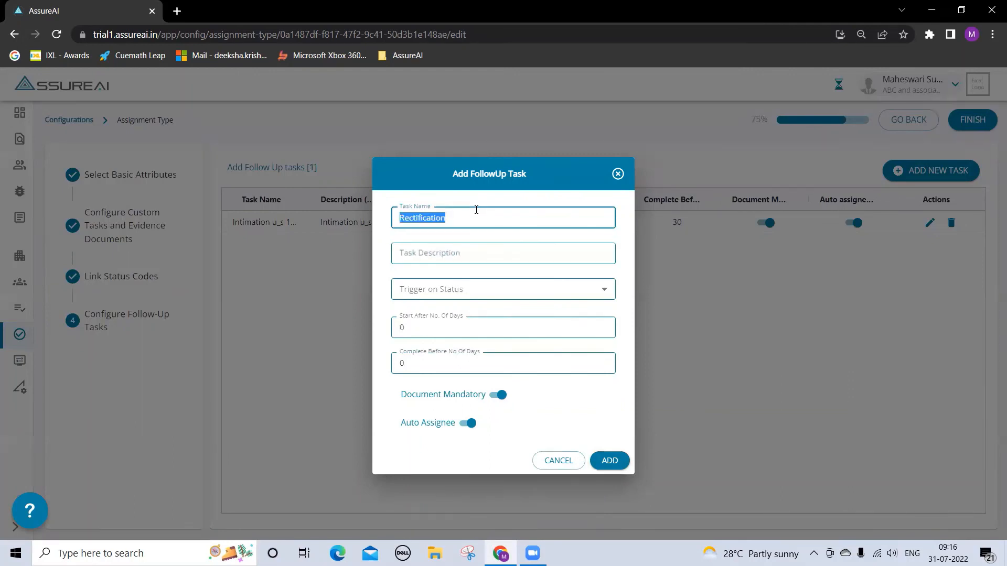
pyautogui.press('Tab')
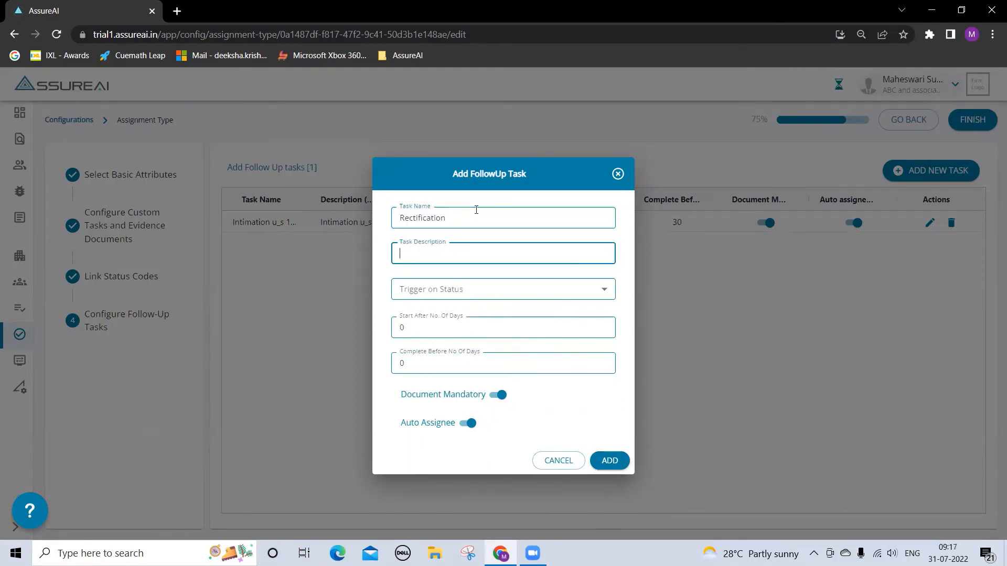
pyautogui.hotkey('ctrl', 'v')
# Add the Rectification task with trigger status Completed, start after 10 days, complete before 10 days and Document Mandatory turned off.
pyautogui.click(481, 287)
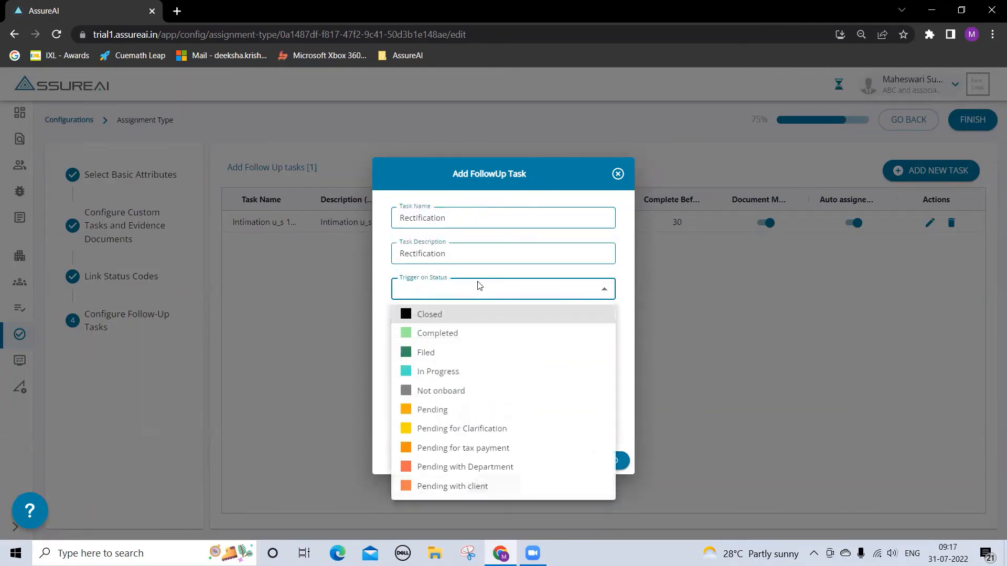
pyautogui.click(457, 335)
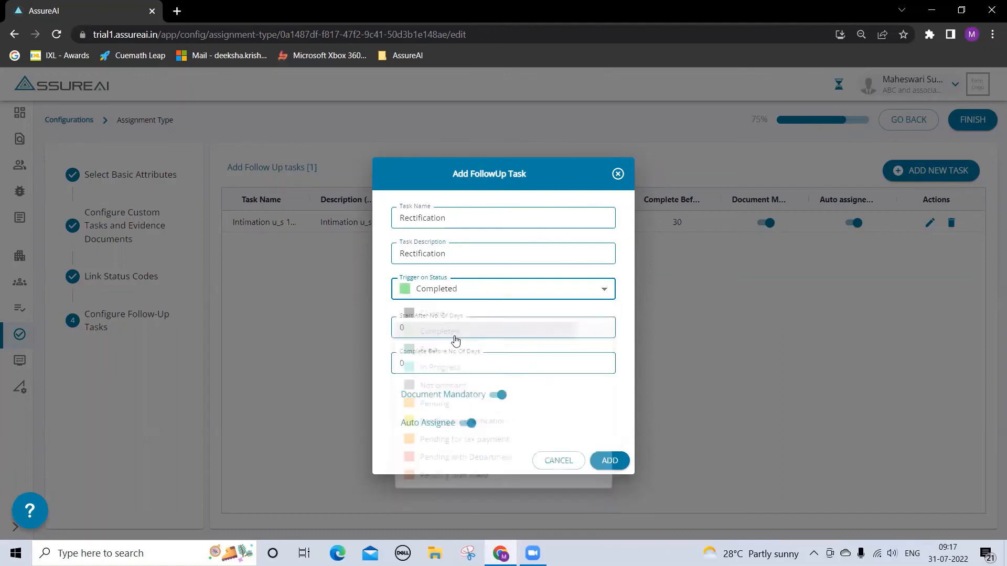
pyautogui.click(455, 329)
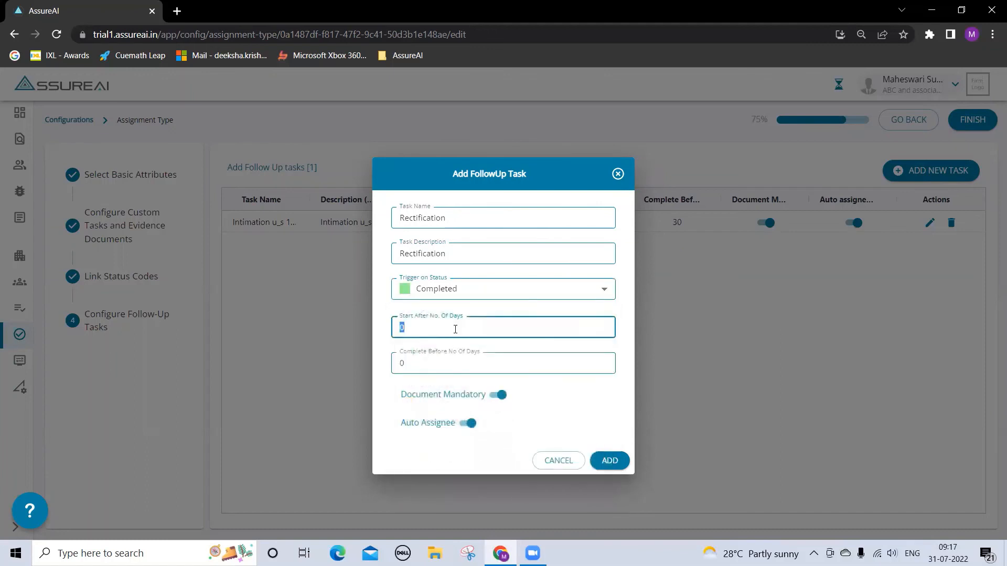
pyautogui.write('10')
pyautogui.press('Tab')
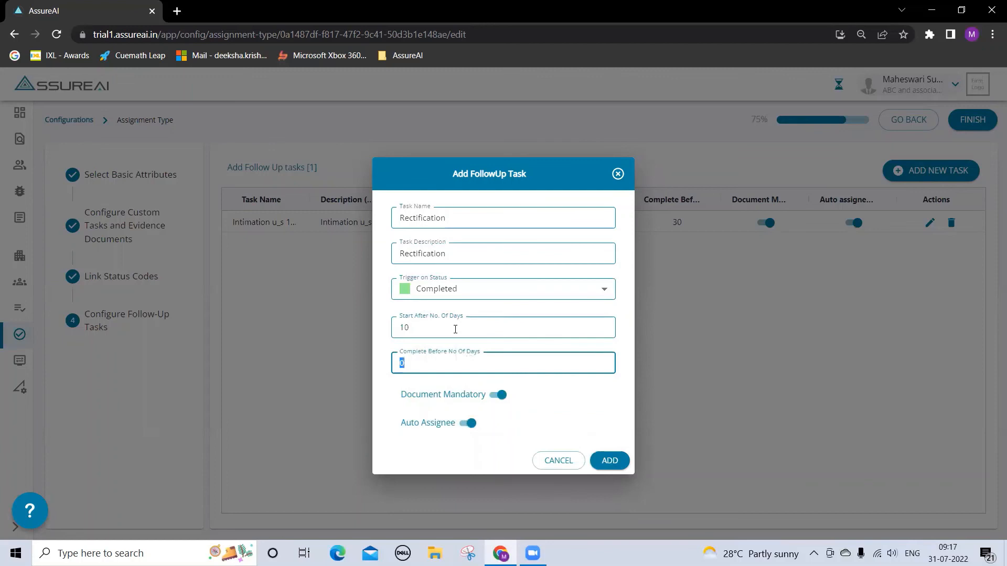
pyautogui.click(498, 395)
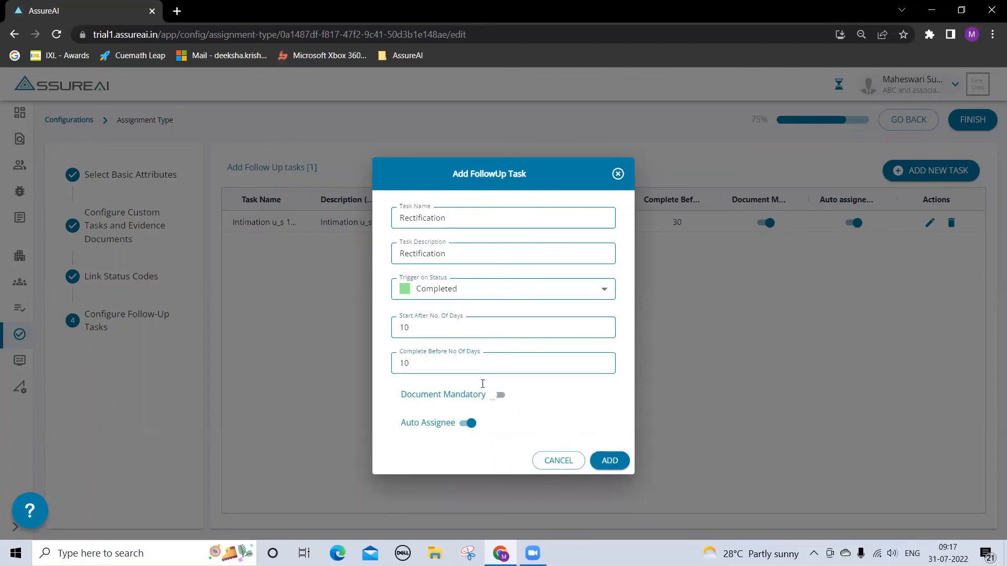
pyautogui.click(609, 460)
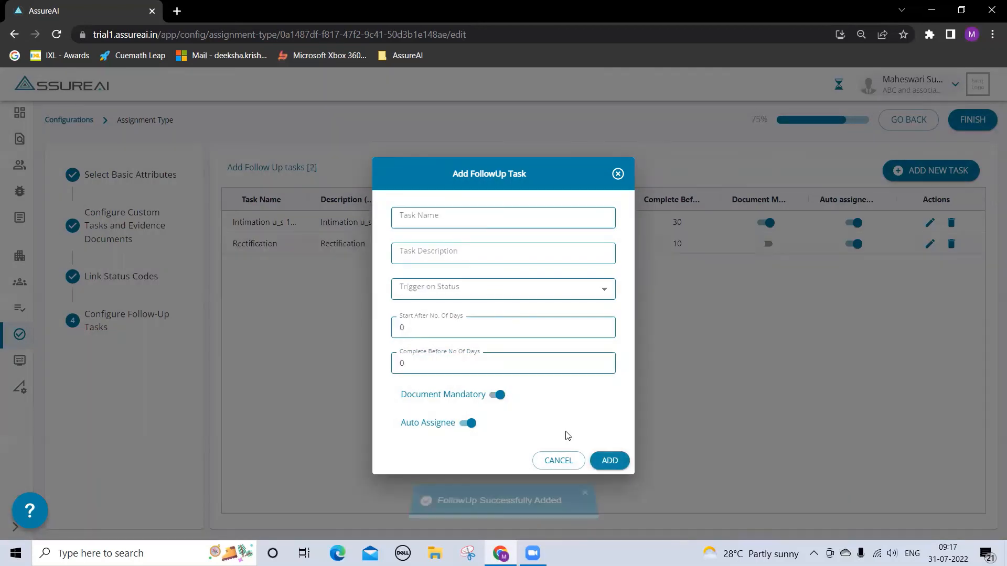
# Close the follow-up task dialog and finish the assignment type configuration.
pyautogui.click(618, 174)
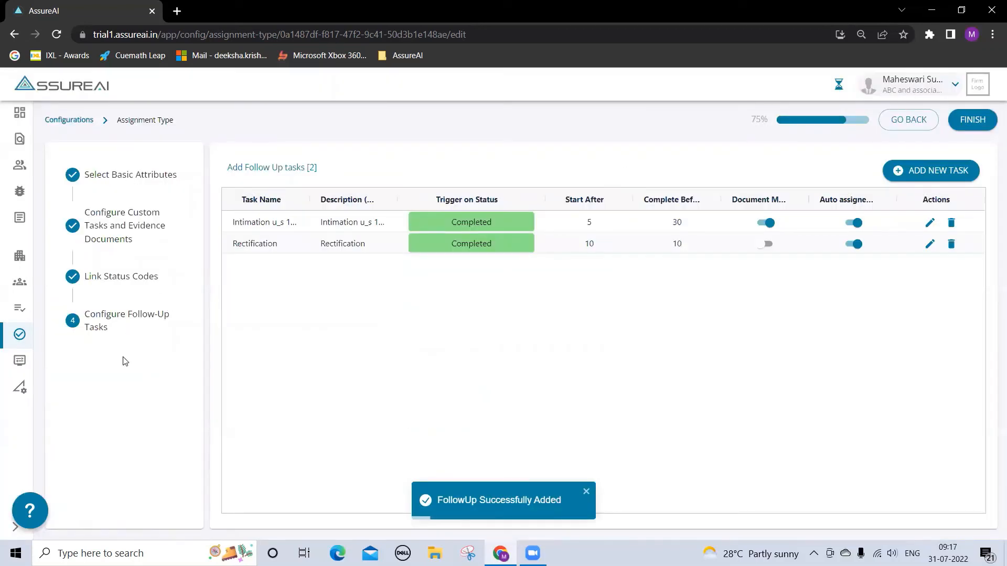
pyautogui.click(973, 121)
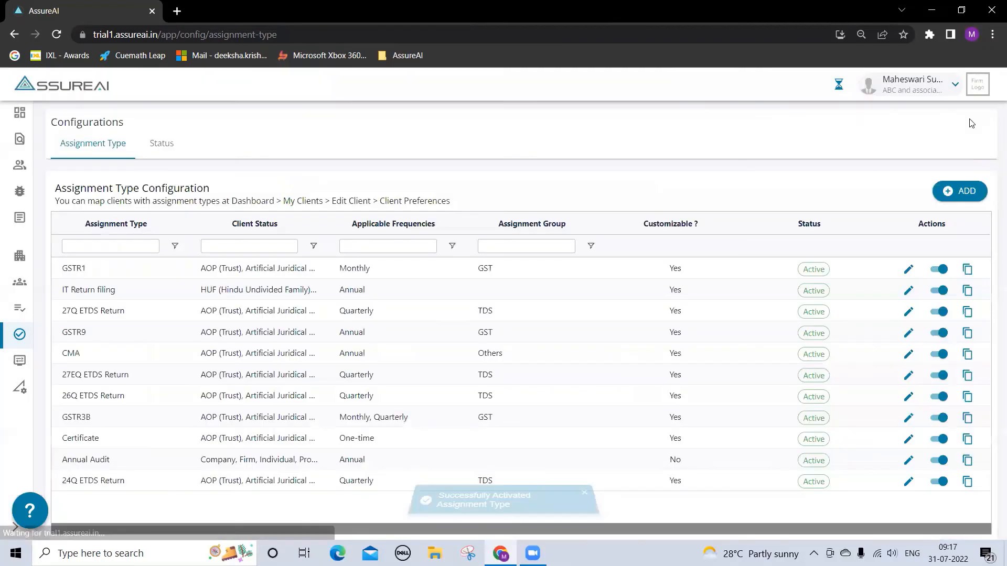